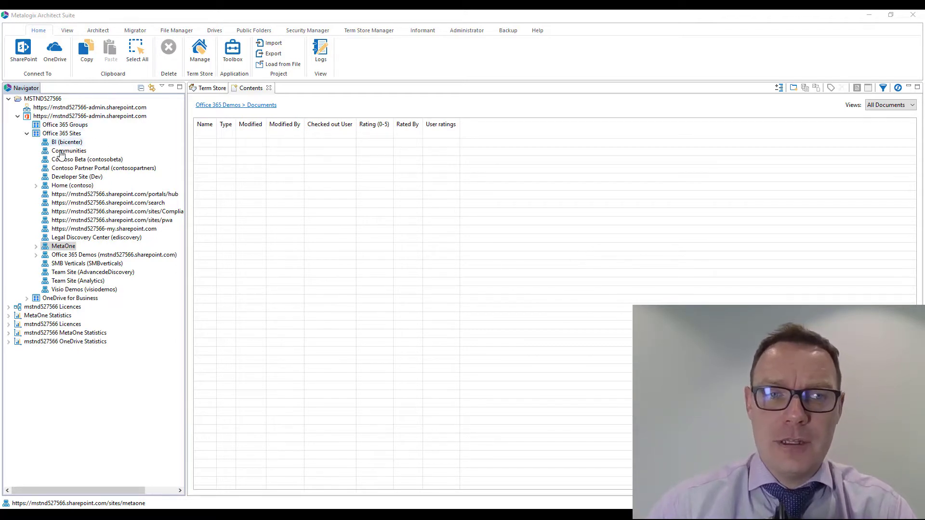
Step: View the MetaOne site in the browser and expand the MetaOne group's Meta Country term set in its term store management
{"action": "right_click", "coordinate": [64, 249]}
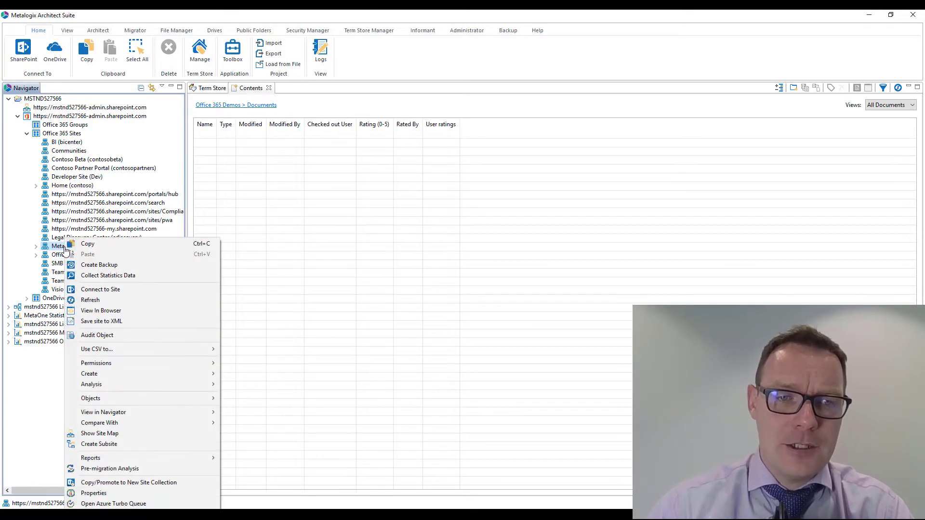
{"action": "left_click", "coordinate": [177, 310]}
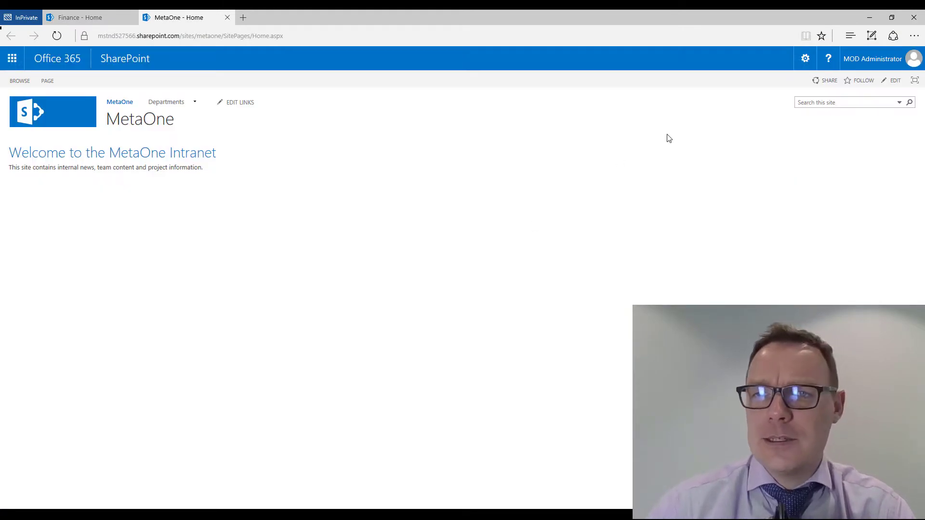
{"action": "left_click", "coordinate": [805, 58]}
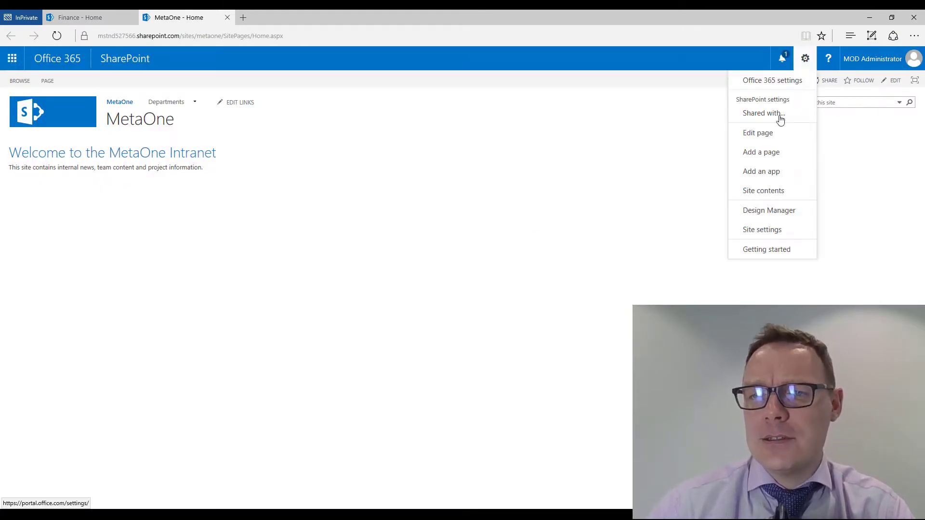
{"action": "left_click", "coordinate": [768, 229]}
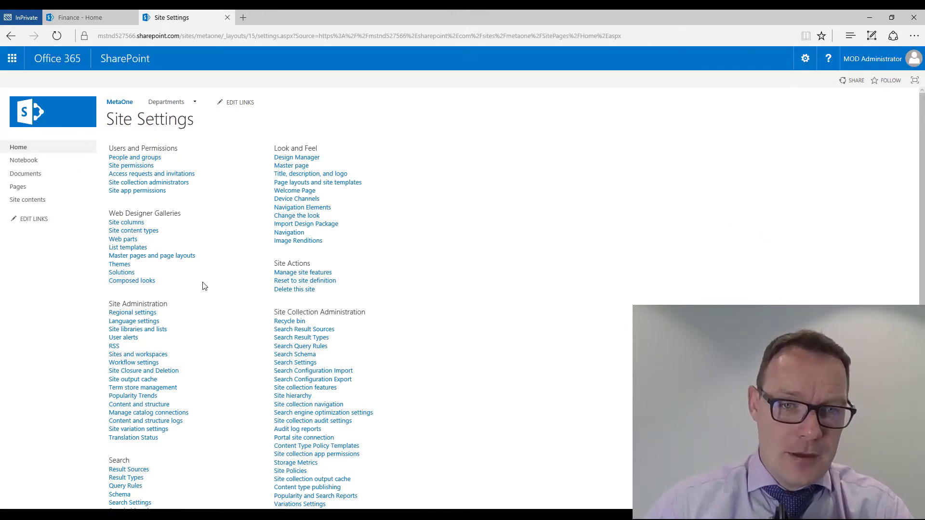
{"action": "left_click", "coordinate": [166, 388]}
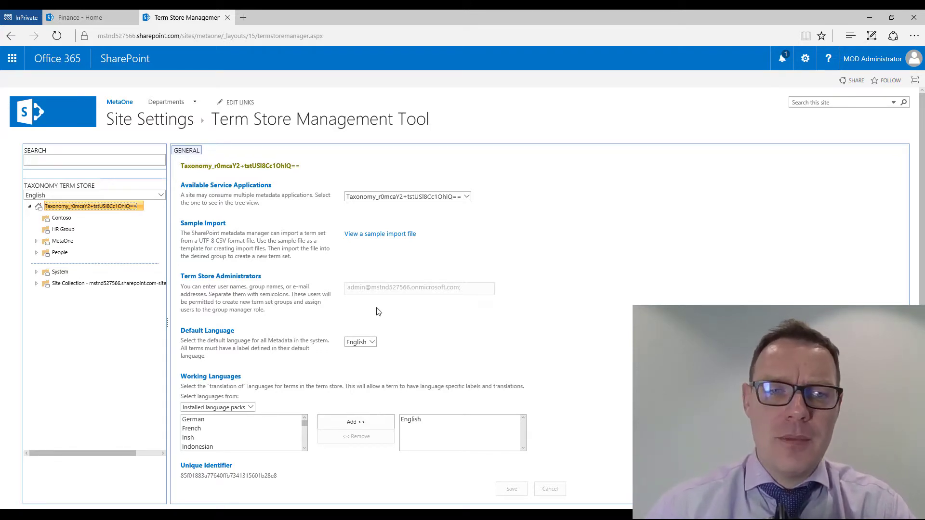
{"action": "left_click", "coordinate": [37, 241]}
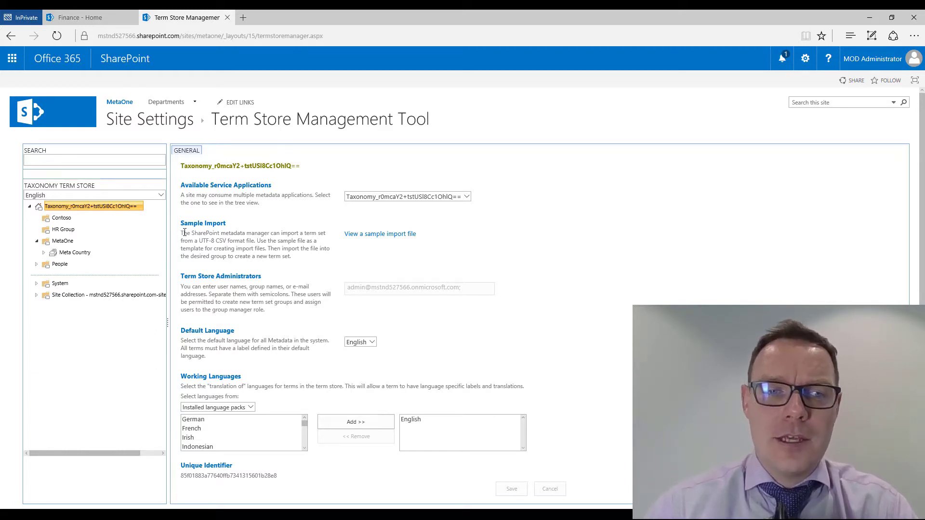
{"action": "left_click", "coordinate": [43, 253]}
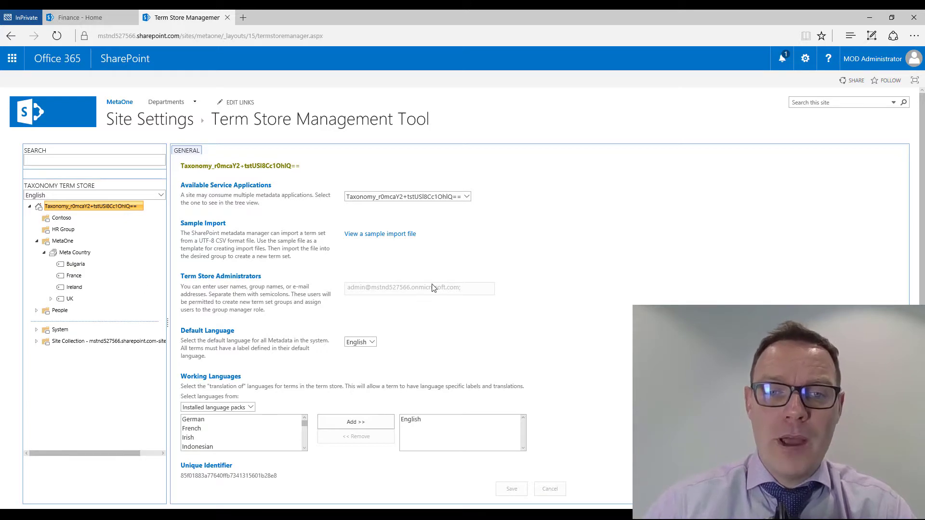
Step: Open the properties of Confidential 1.docx for editing from the Finance site's Confidential Documents library
{"action": "left_click", "coordinate": [87, 19]}
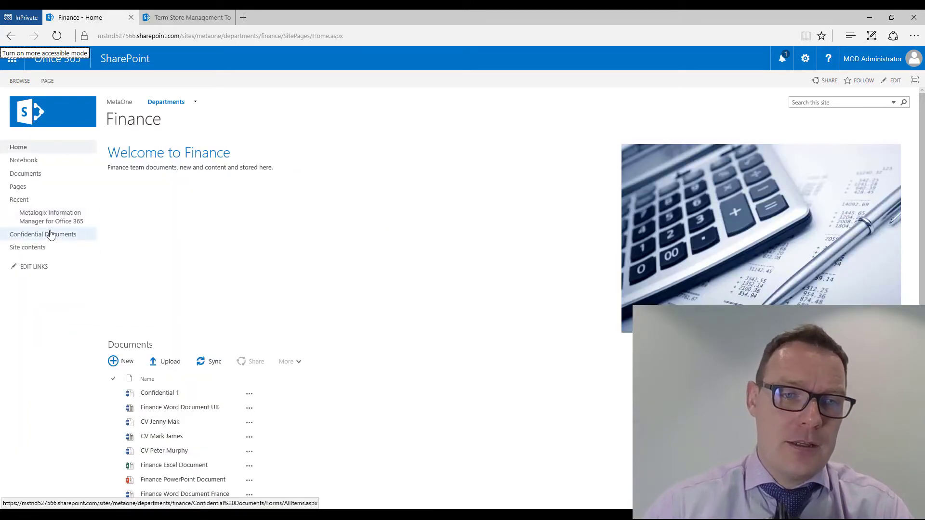
{"action": "left_click", "coordinate": [50, 236]}
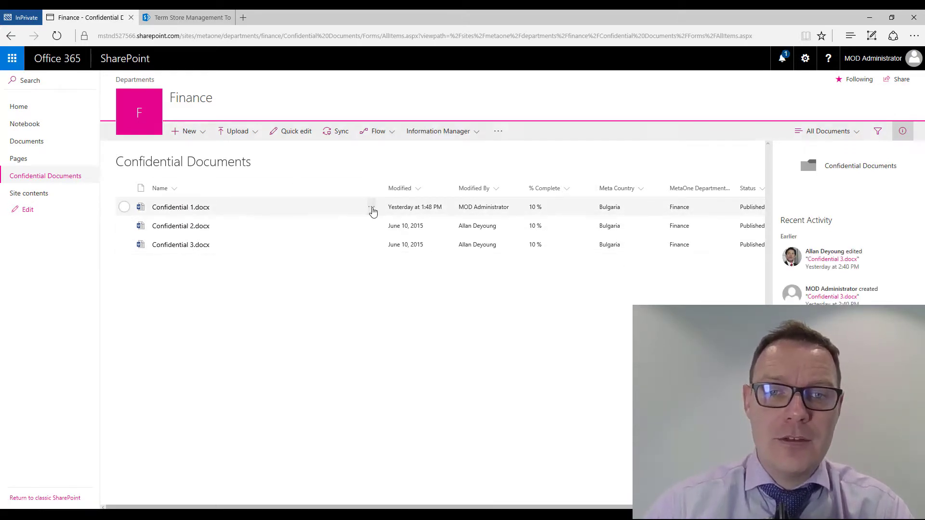
{"action": "left_click", "coordinate": [372, 208]}
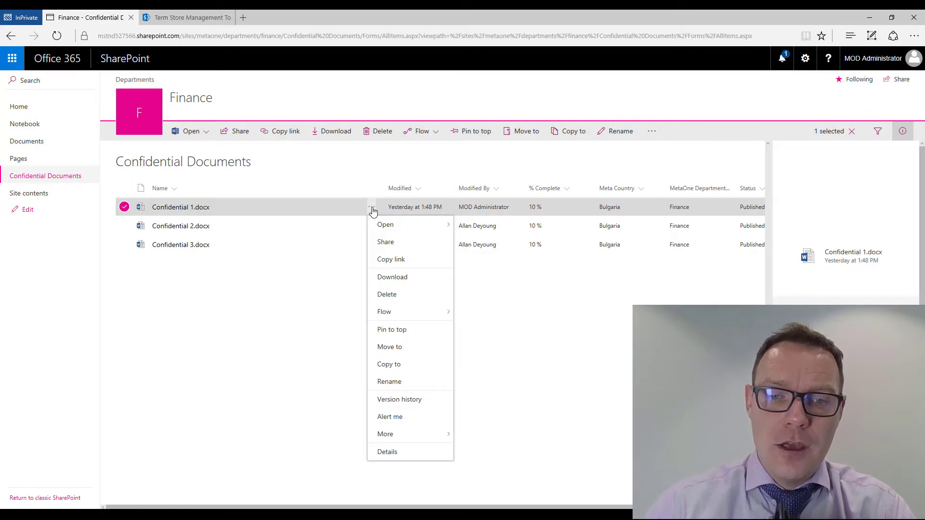
{"action": "left_click", "coordinate": [400, 453]}
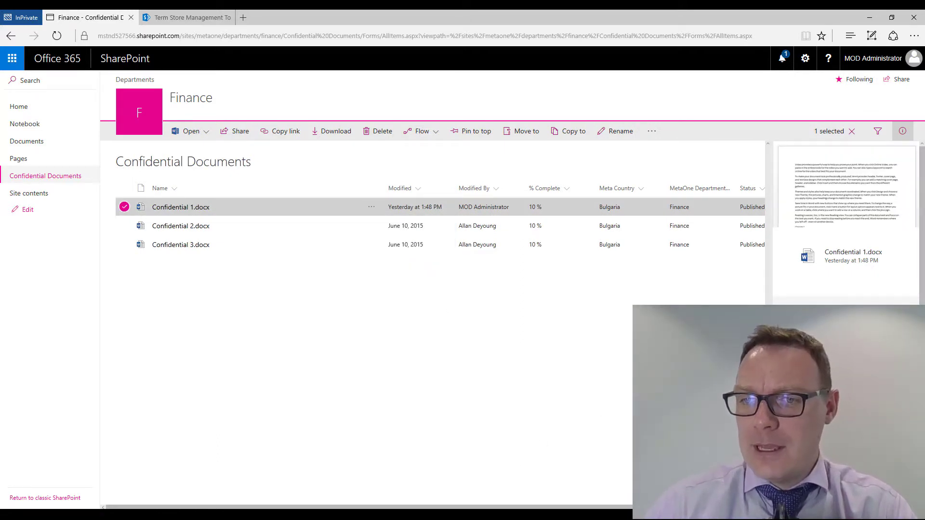
{"action": "key", "text": "F5"}
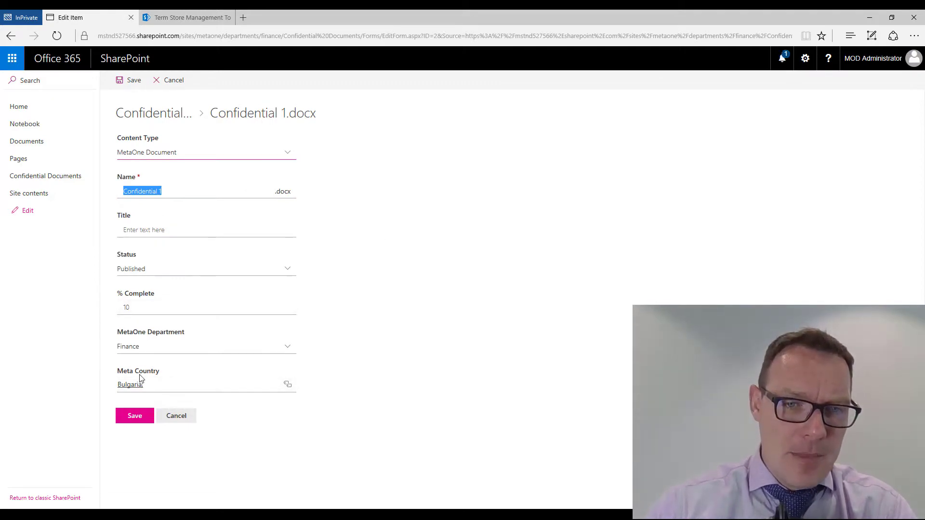
Step: Set the Meta Country of Confidential 1.docx to France using the term picker
{"action": "left_click", "coordinate": [288, 386]}
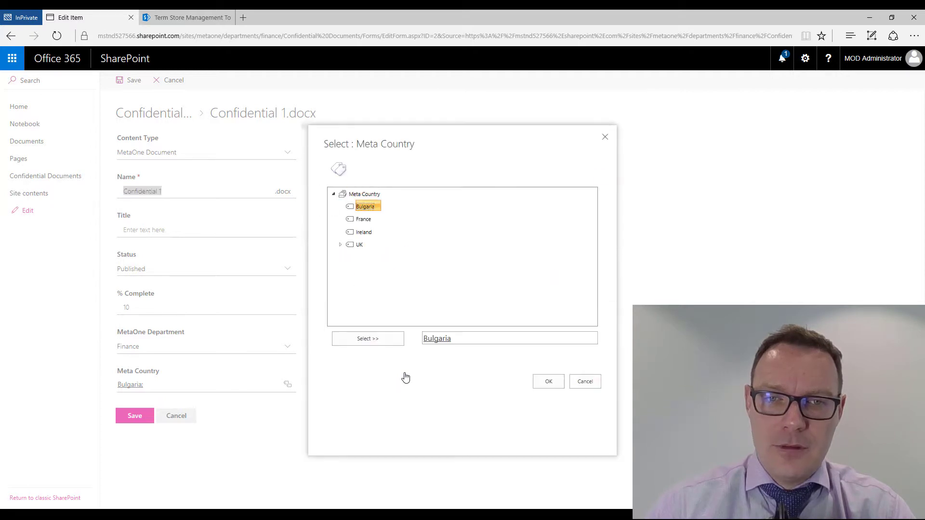
{"action": "double_click", "coordinate": [363, 221]}
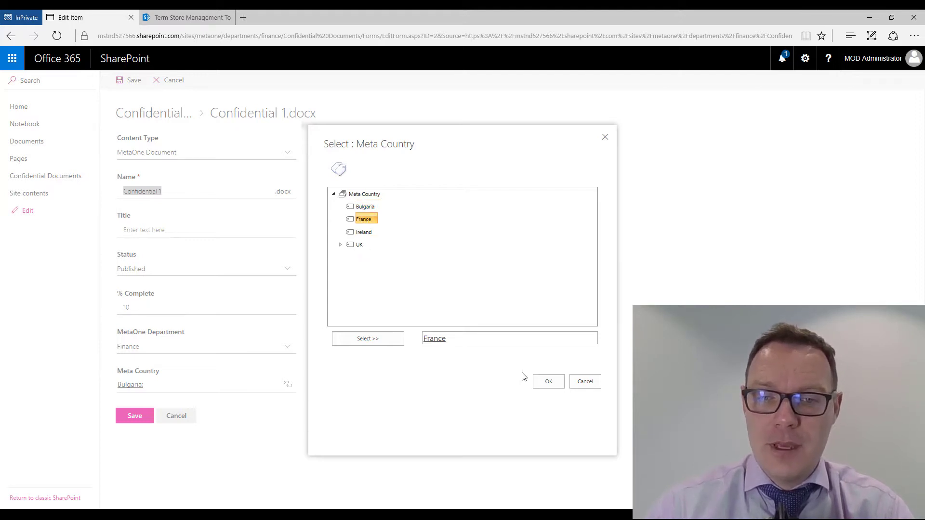
{"action": "left_click", "coordinate": [548, 381]}
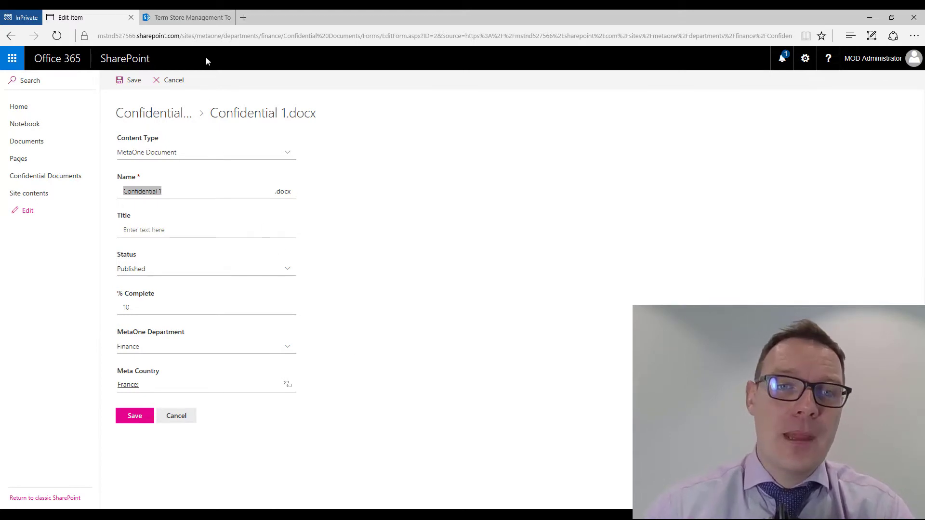
Step: Add the term Germany to the Meta Country term set in the Term Store Management Tool
{"action": "left_click", "coordinate": [186, 21]}
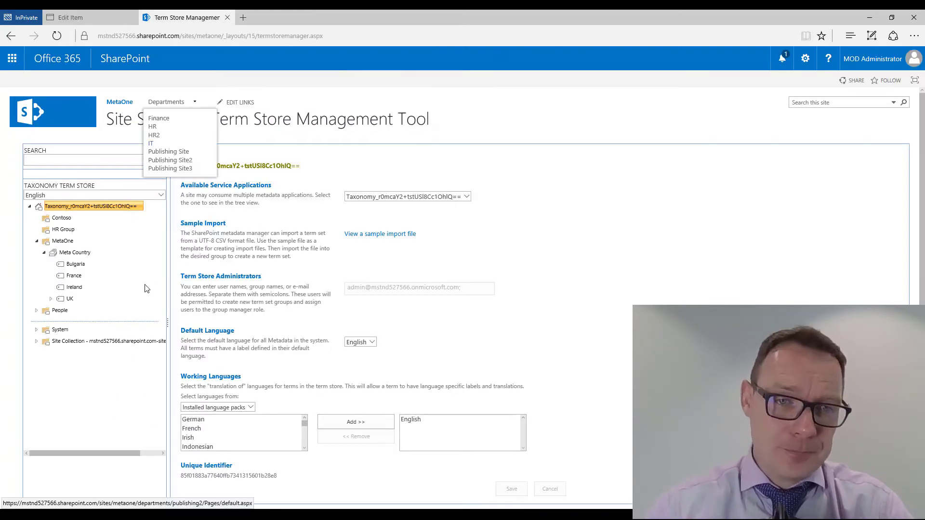
{"action": "left_click", "coordinate": [92, 253]}
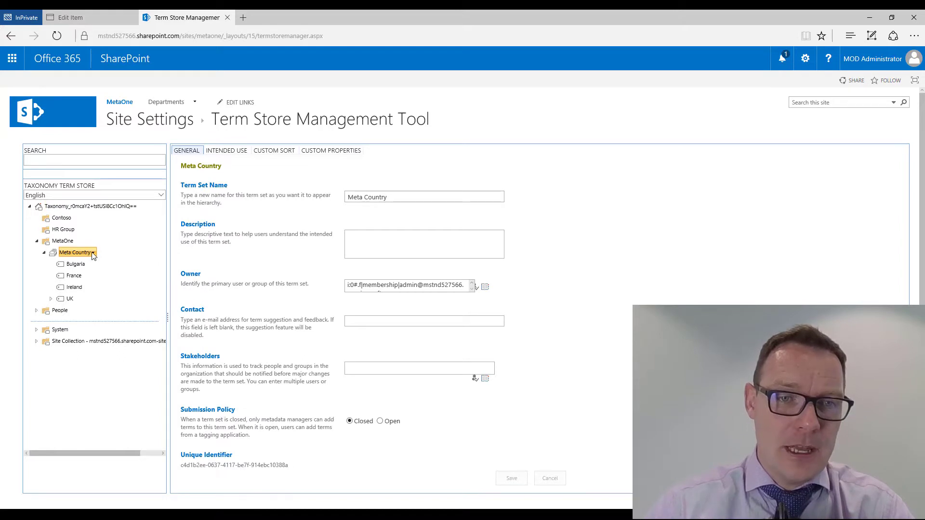
{"action": "left_click", "coordinate": [93, 253]}
{"action": "left_click", "coordinate": [118, 264]}
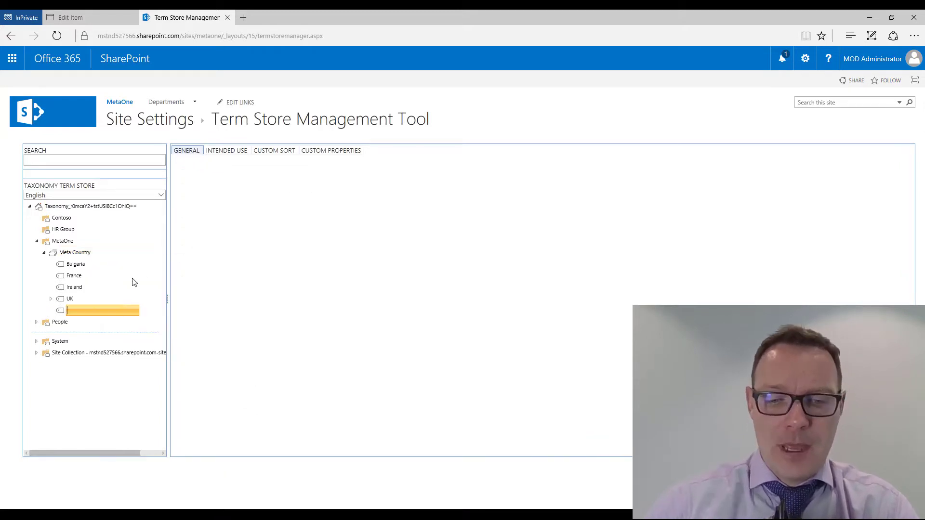
{"action": "type", "text": "Germany"}
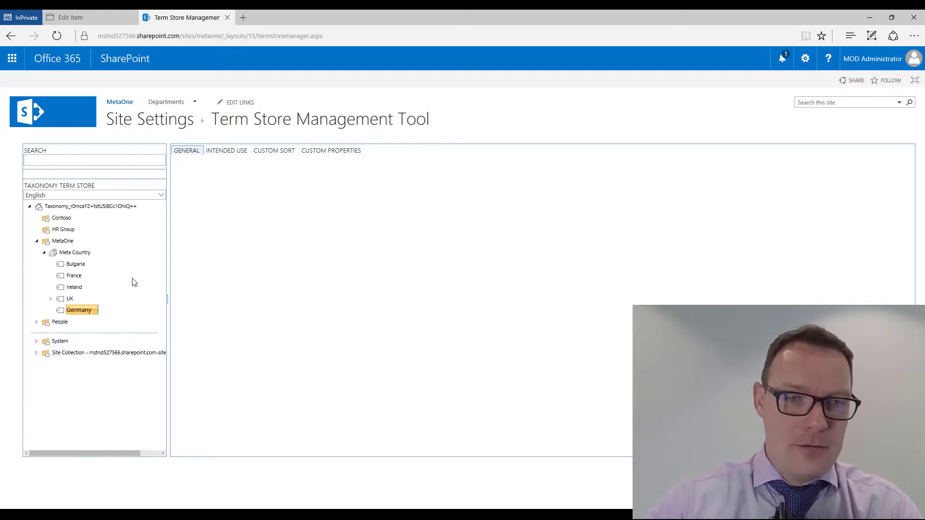
{"action": "key", "text": "Return"}
{"action": "key", "text": "Escape"}
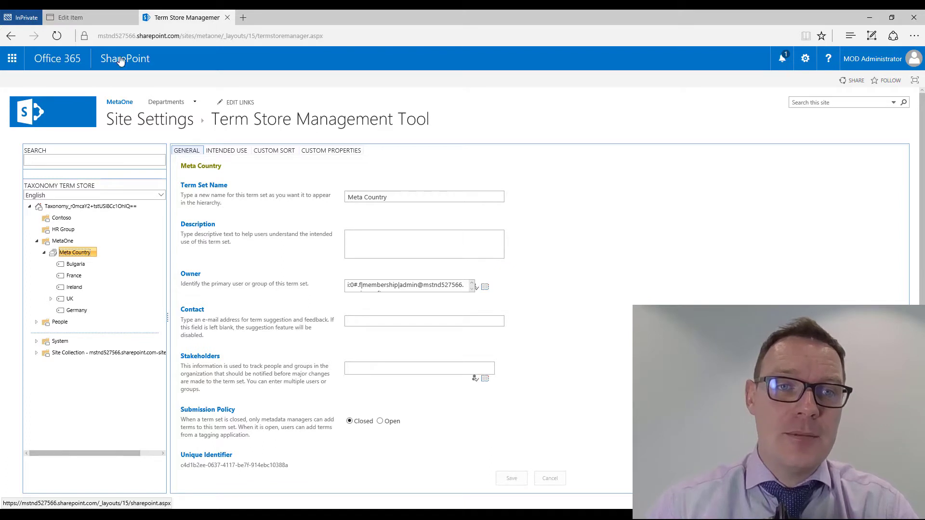
Step: Return to the Confidential 1.docx properties and look through the available country terms in the Meta Country picker
{"action": "left_click", "coordinate": [90, 19]}
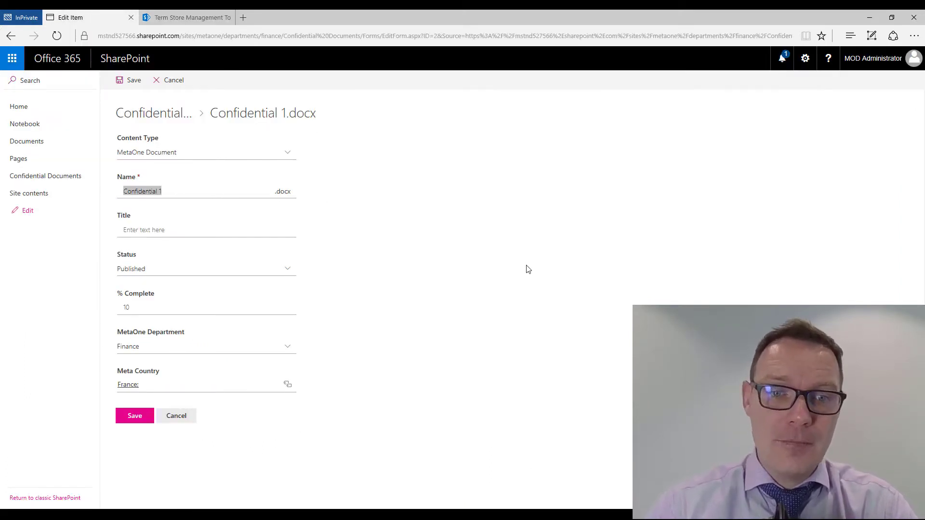
{"action": "left_click", "coordinate": [288, 386]}
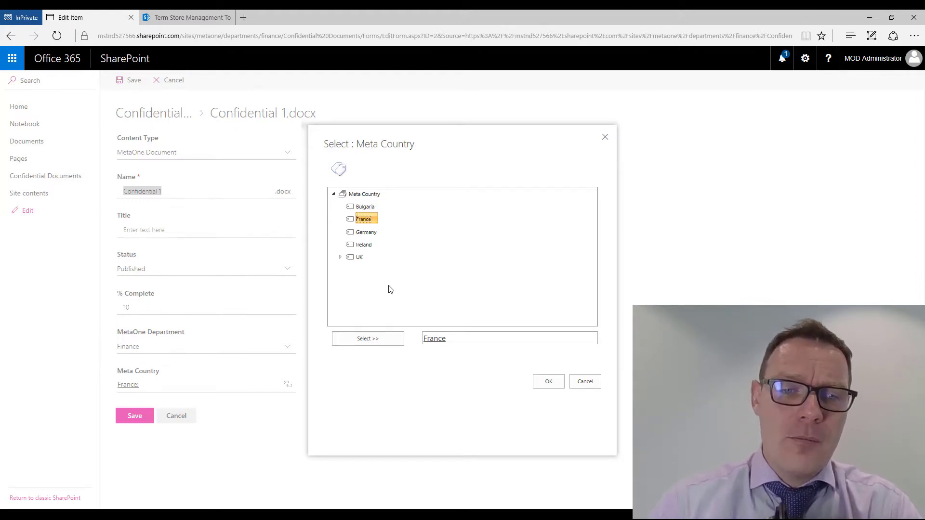
{"action": "left_click", "coordinate": [367, 207]}
{"action": "left_click", "coordinate": [367, 220]}
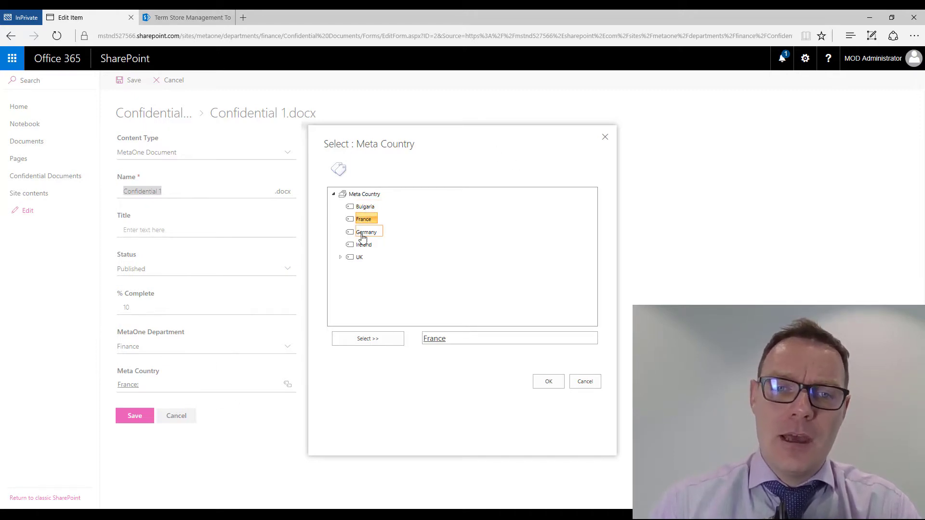
{"action": "left_click", "coordinate": [365, 233]}
{"action": "left_click", "coordinate": [364, 246]}
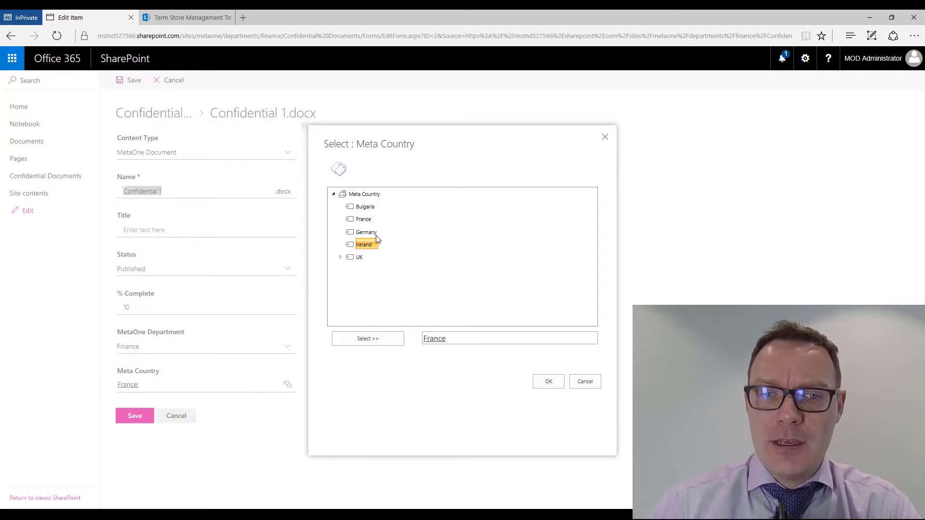
Step: Try to enter England as the Meta Country value in the term picker, and cancel the selection
{"action": "double_click", "coordinate": [456, 340]}
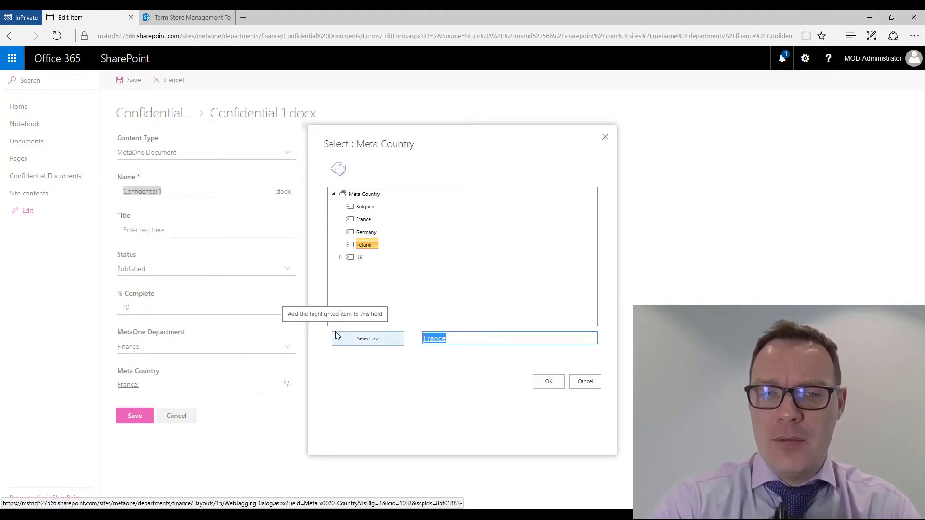
{"action": "type", "text": "England"}
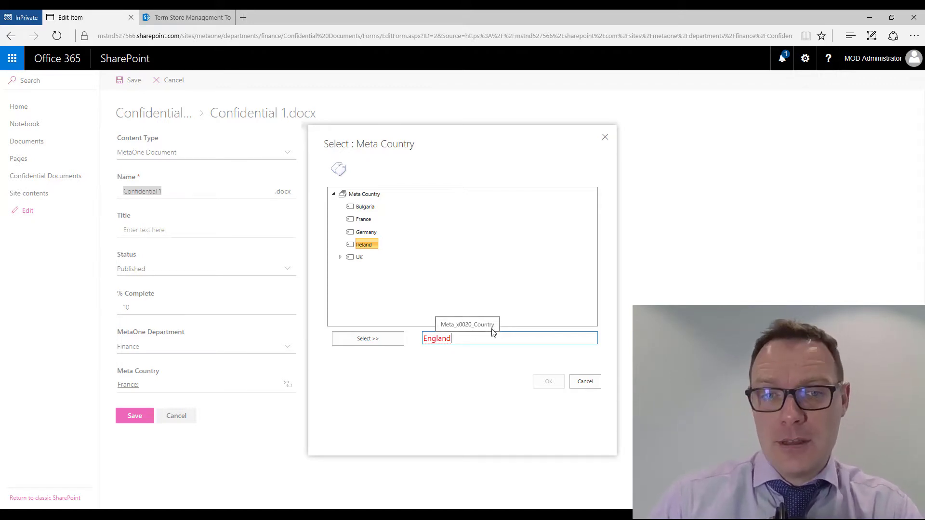
{"action": "left_click_drag", "start_coordinate": [475, 341], "coordinate": [275, 345]}
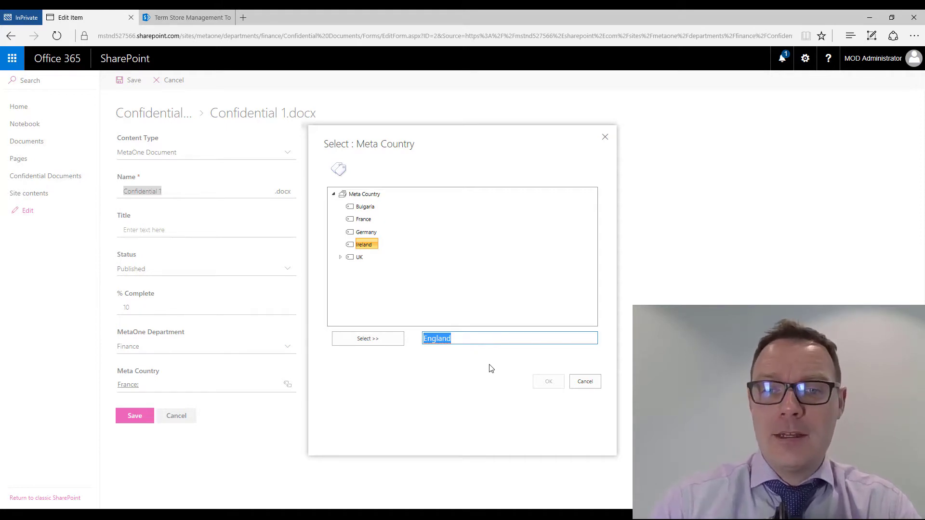
{"action": "left_click", "coordinate": [586, 382]}
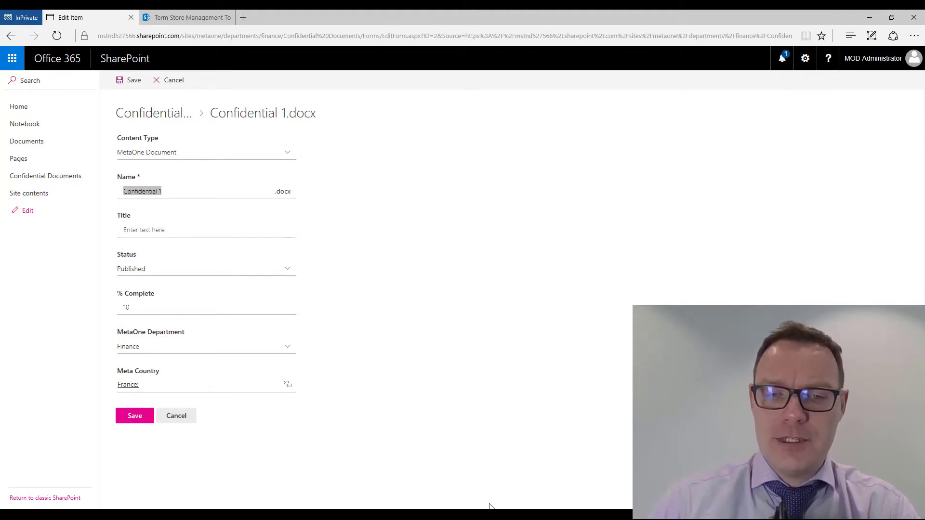
Step: Switch to Metalogix Architect Suite and open the MetaOne site's term store for management
{"action": "key", "text": "alt+Tab"}
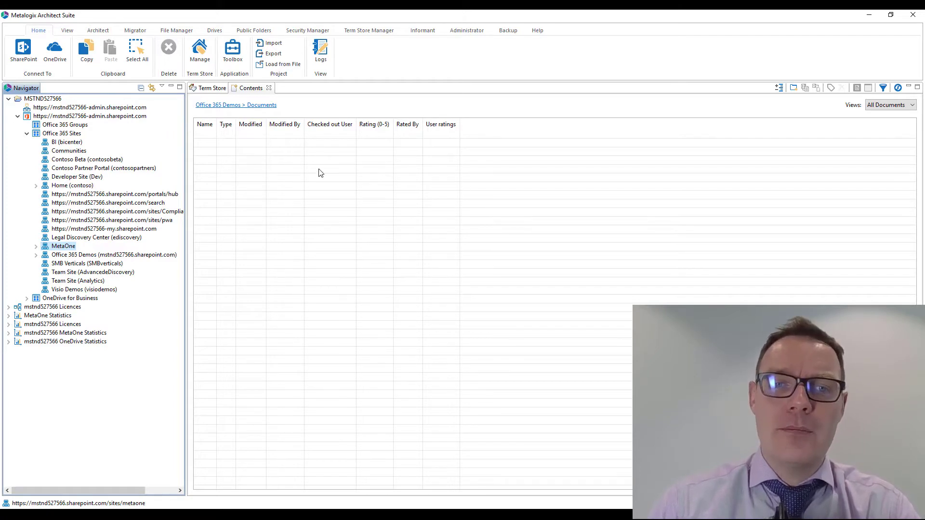
{"action": "right_click", "coordinate": [56, 247]}
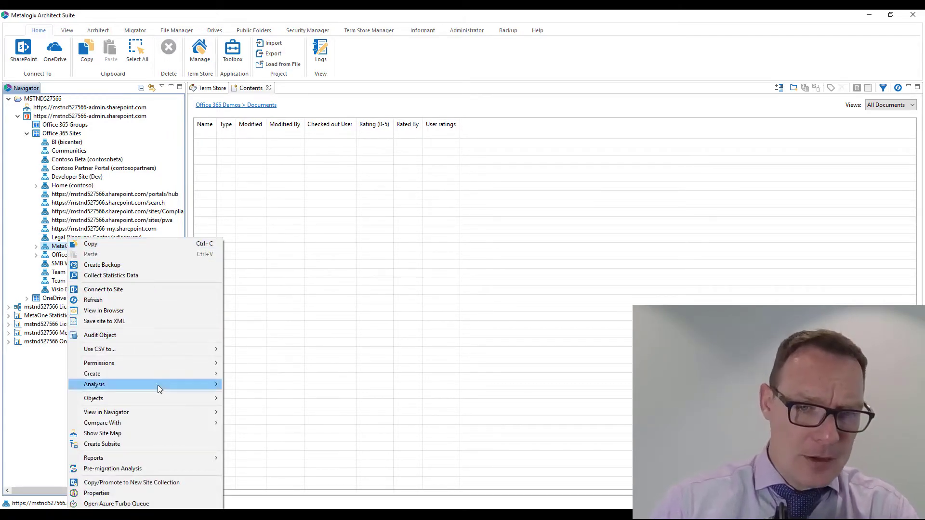
{"action": "mouse_move", "coordinate": [158, 399]}
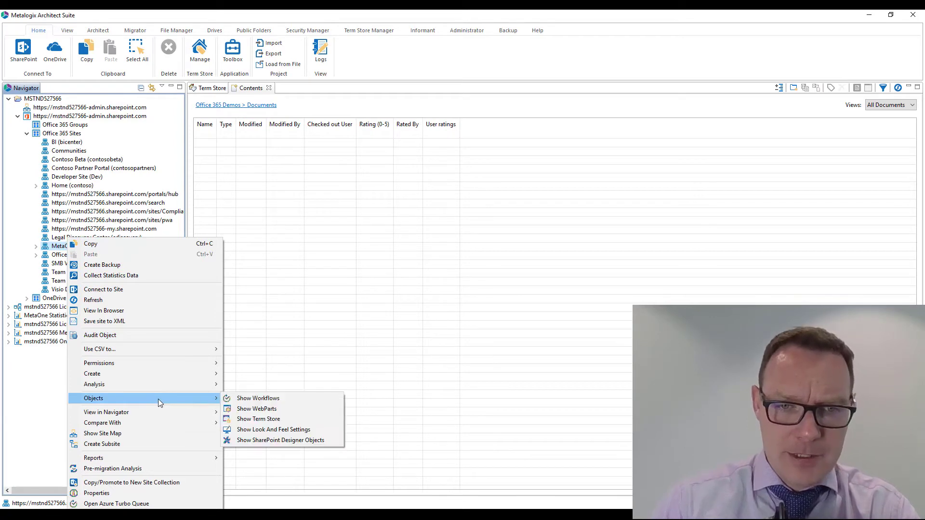
{"action": "left_click", "coordinate": [297, 412]}
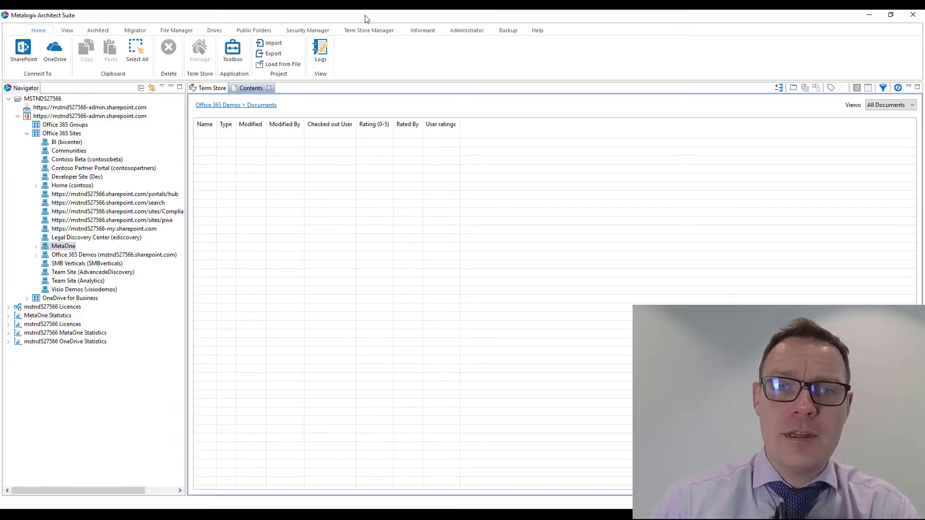
{"action": "left_click", "coordinate": [366, 31]}
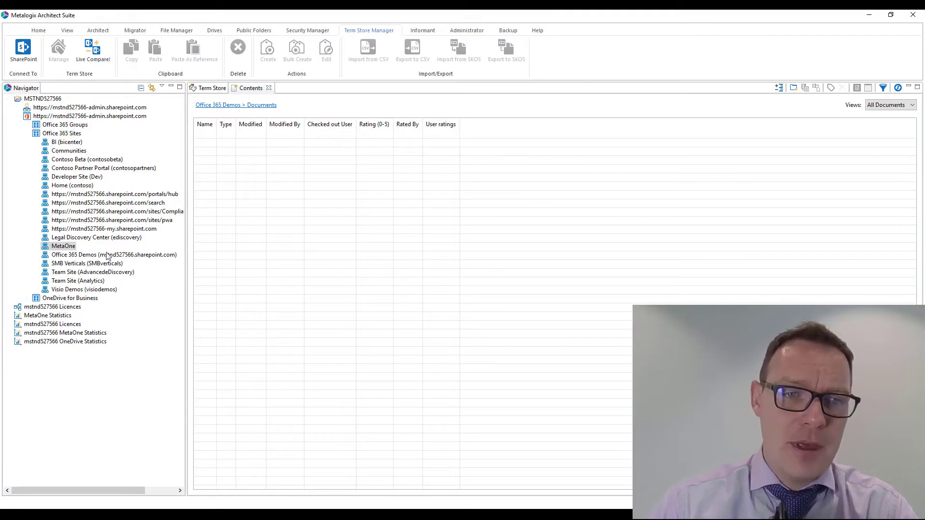
{"action": "left_click", "coordinate": [62, 246]}
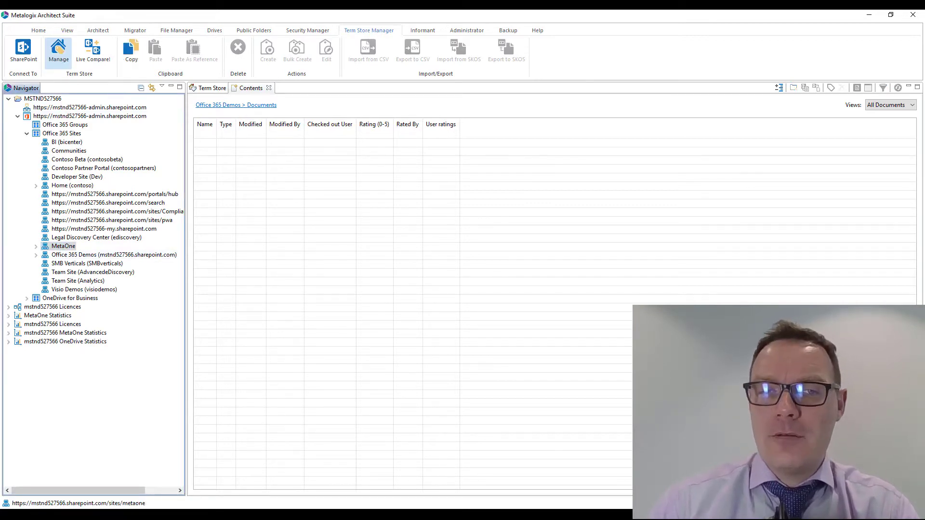
{"action": "left_click", "coordinate": [58, 49]}
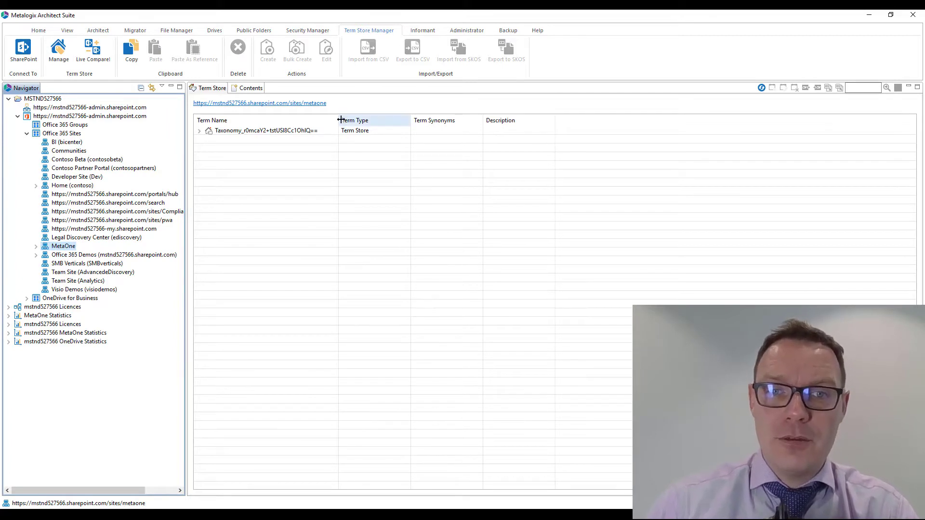
Step: Widen the Term Name column and expand the taxonomy down to the terms of MetaOne's Meta Country term set
{"action": "left_click_drag", "start_coordinate": [338, 121], "coordinate": [354, 120]}
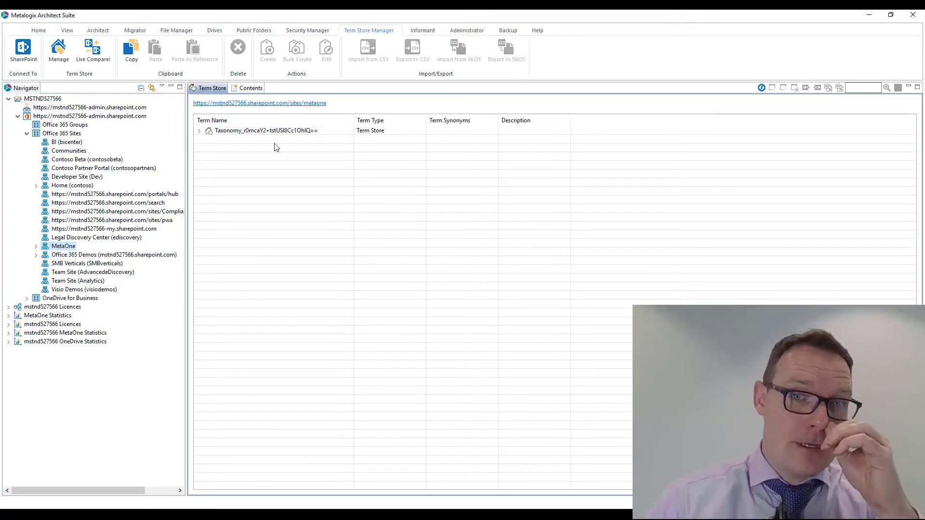
{"action": "left_click", "coordinate": [201, 132]}
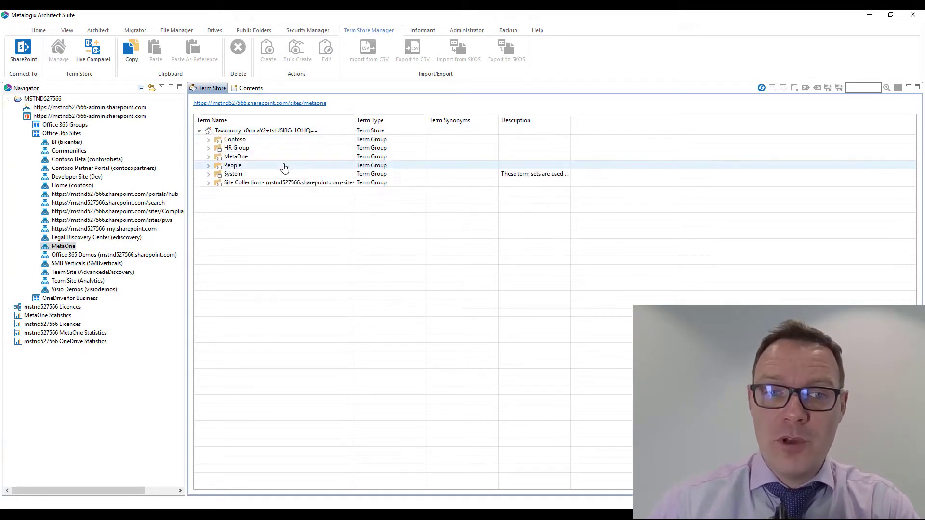
{"action": "left_click", "coordinate": [208, 157]}
{"action": "left_click", "coordinate": [217, 165]}
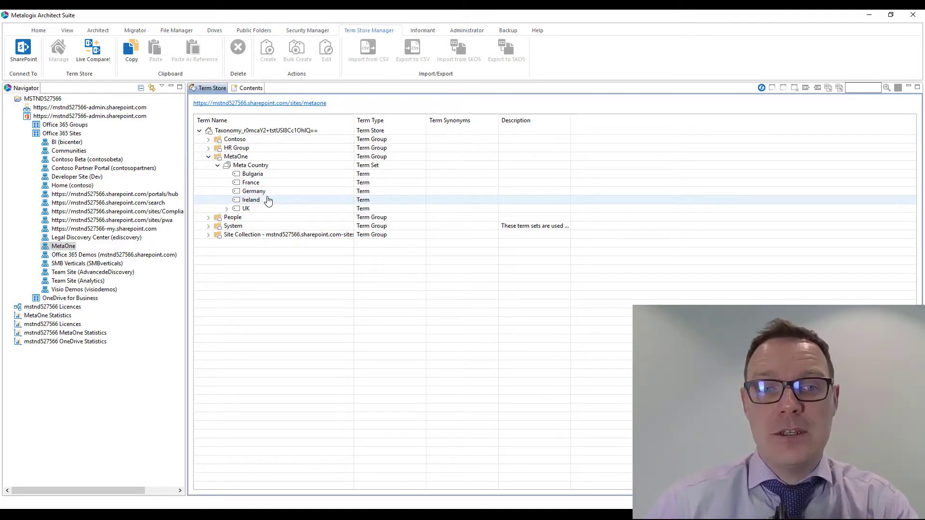
Step: Create the English term The Netherlands in the Meta Country term set, and expand the set again to list its terms
{"action": "right_click", "coordinate": [262, 167]}
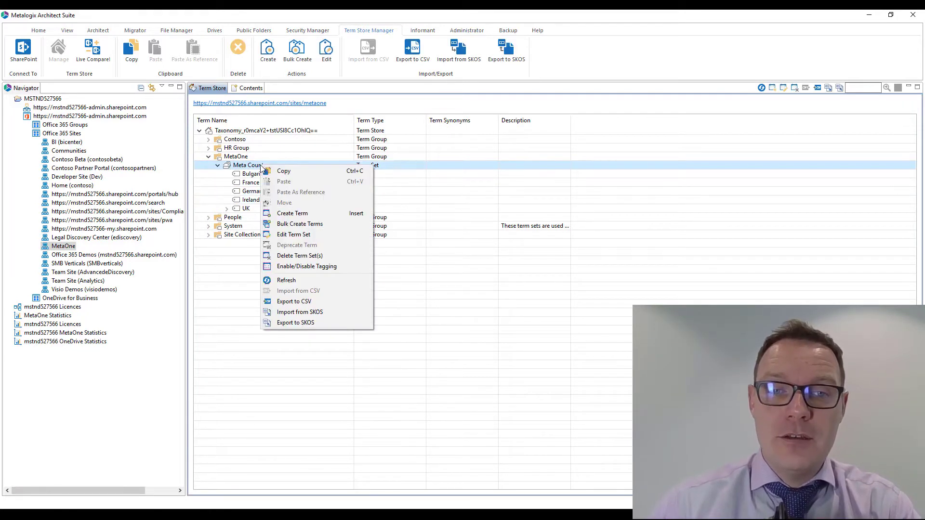
{"action": "left_click", "coordinate": [297, 216]}
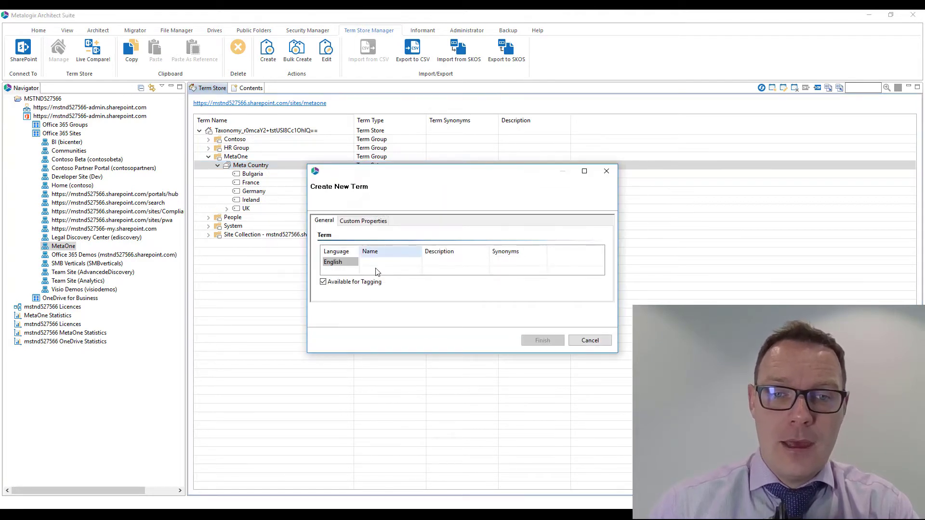
{"action": "left_click", "coordinate": [381, 262]}
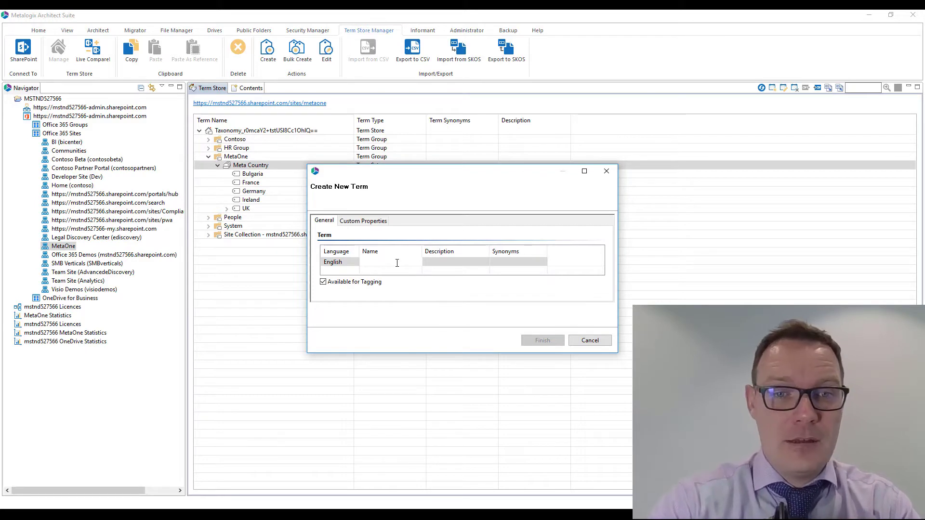
{"action": "type", "text": "The "}
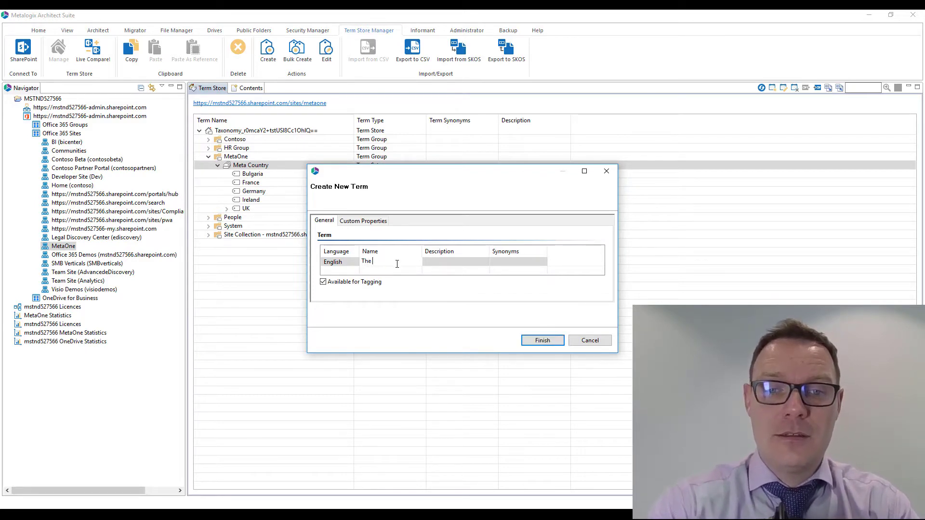
{"action": "type", "text": "Netherlands"}
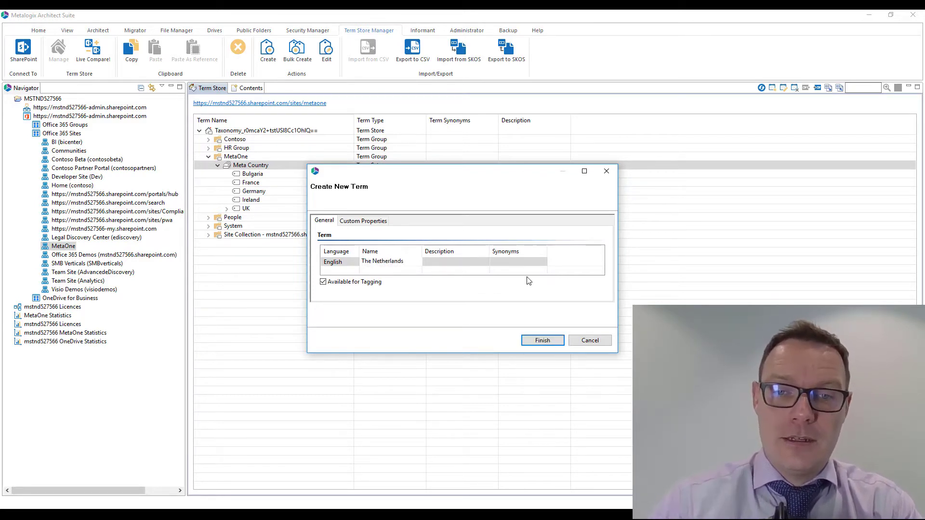
{"action": "key", "text": "Tab"}
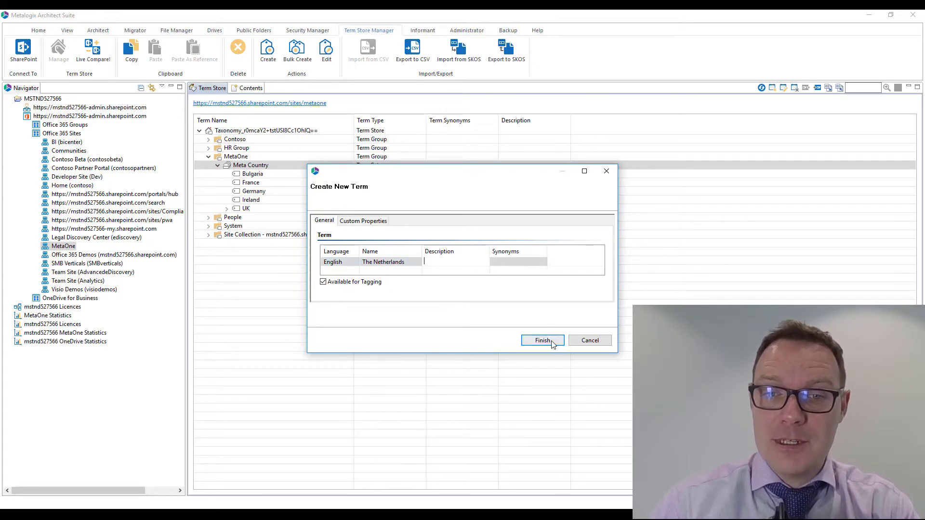
{"action": "left_click", "coordinate": [551, 342]}
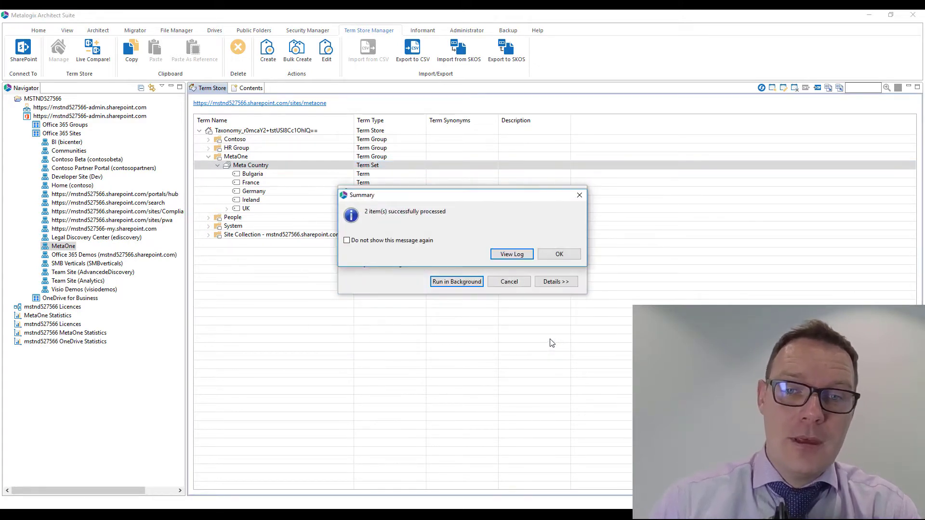
{"action": "left_click", "coordinate": [557, 254]}
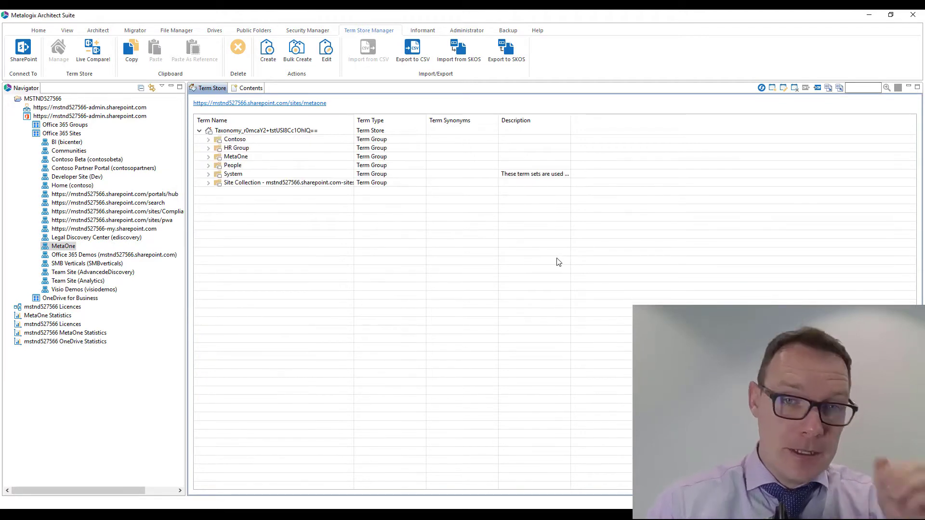
{"action": "left_click", "coordinate": [208, 156]}
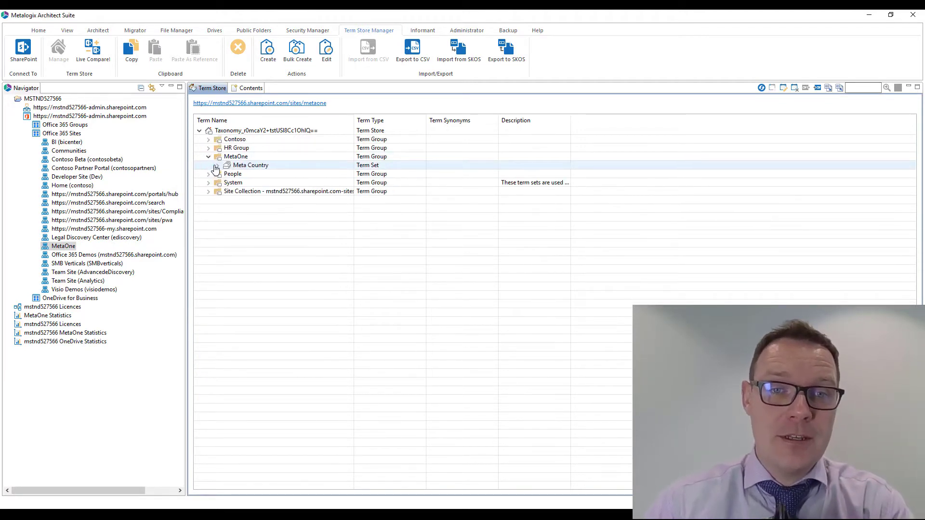
{"action": "left_click", "coordinate": [217, 165]}
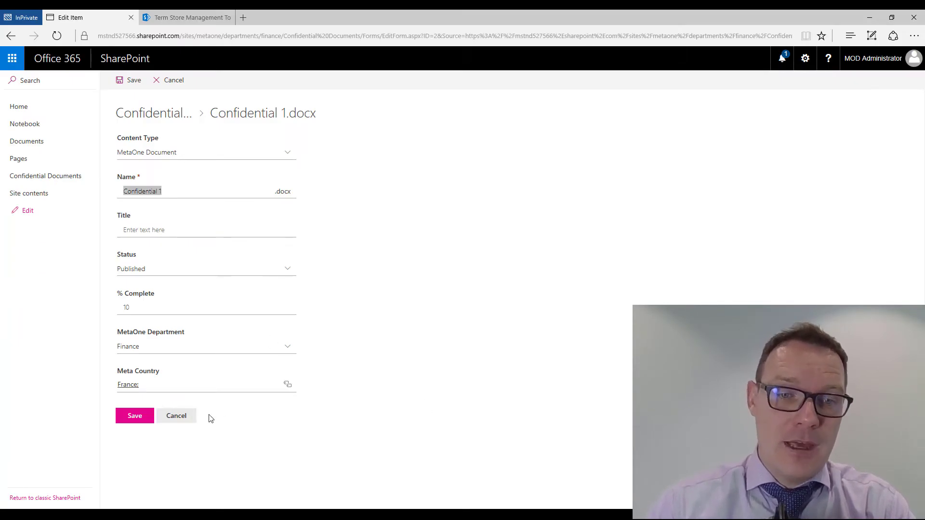
Step: Check the available terms in the Meta Country picker of Confidential 1.docx in the browser, cancel the picker, and return to Metalogix Architect Suite
{"action": "left_click", "coordinate": [287, 385]}
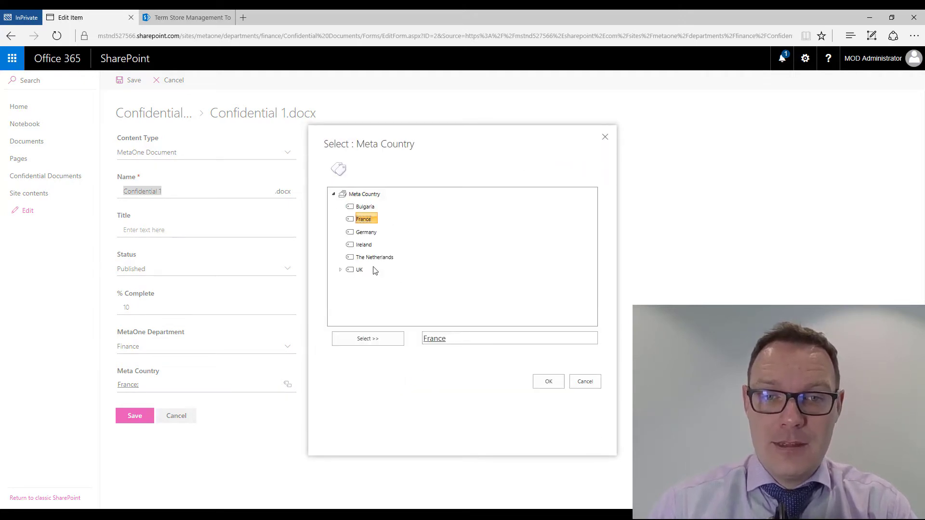
{"action": "left_click", "coordinate": [587, 382]}
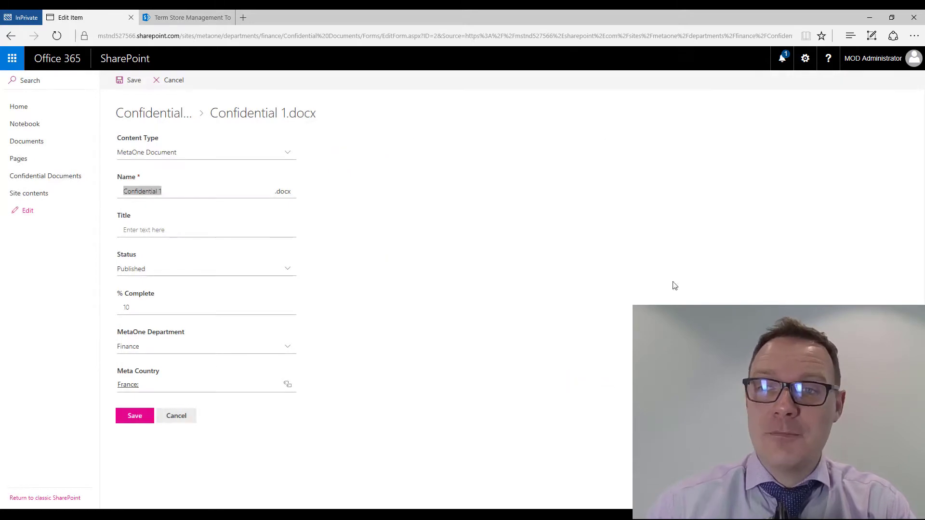
{"action": "left_click", "coordinate": [870, 17]}
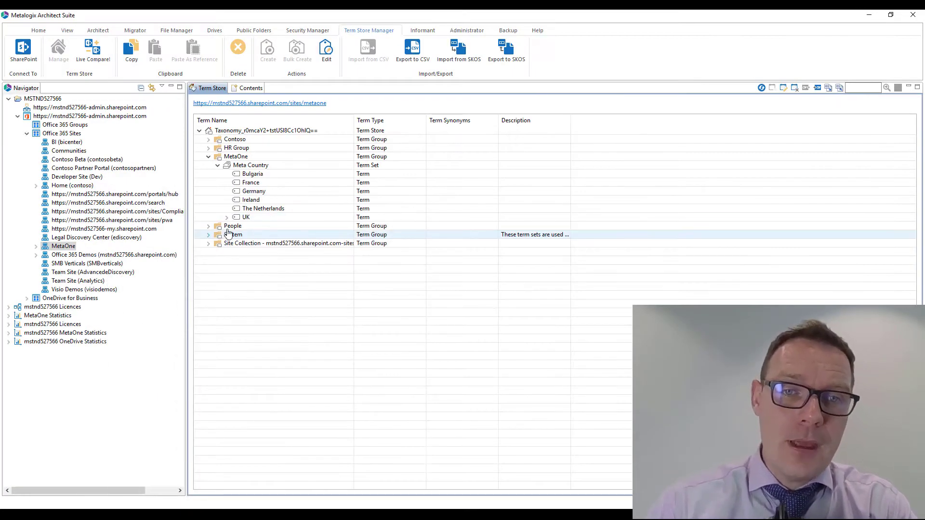
Step: Bulk create the terms Spain and Belgium in the Meta Country term set, and expand the set again to list its terms
{"action": "left_click", "coordinate": [255, 166]}
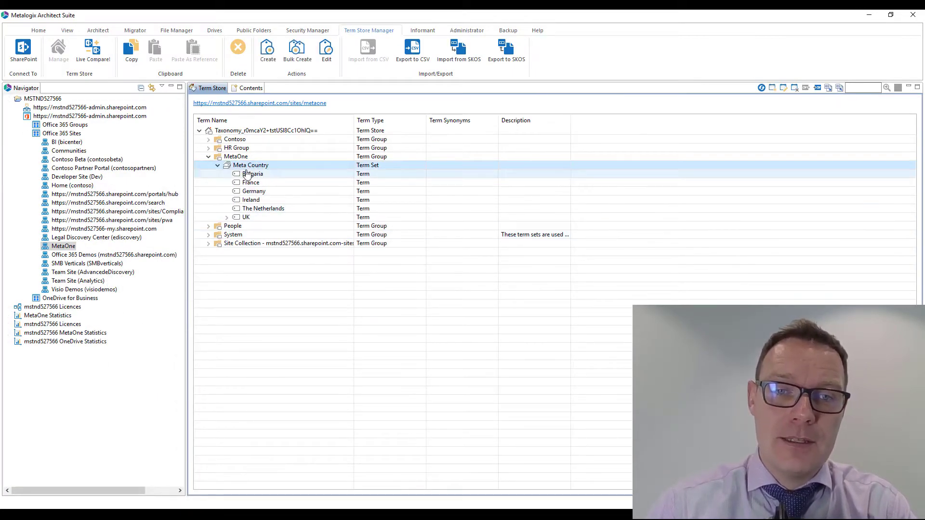
{"action": "left_click", "coordinate": [297, 49]}
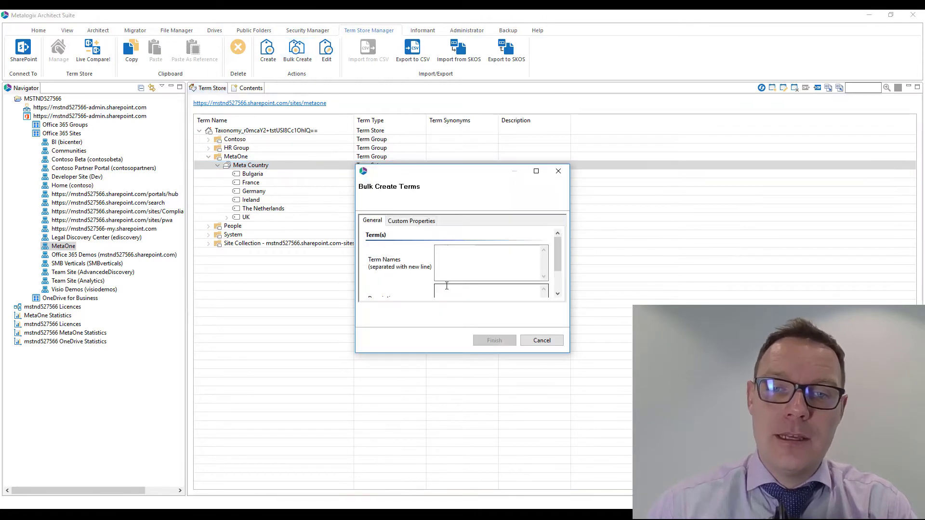
{"action": "left_click", "coordinate": [464, 260]}
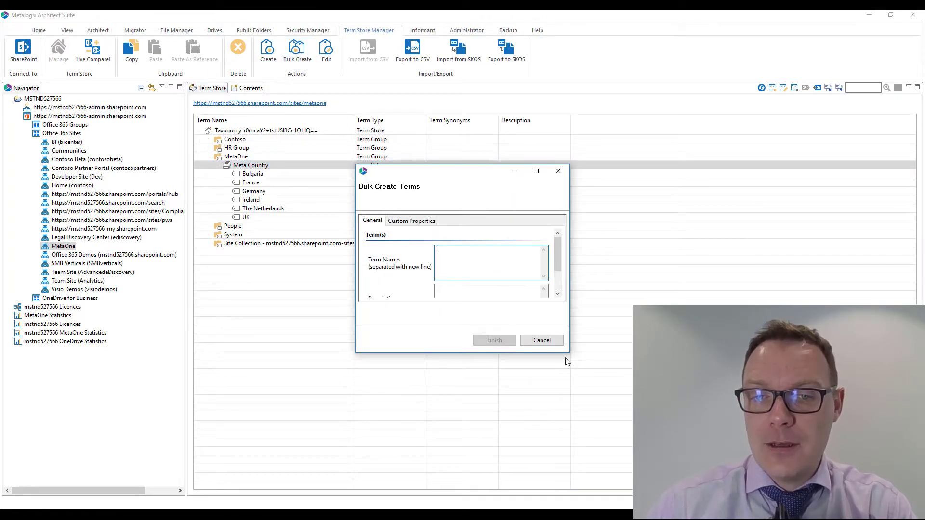
{"action": "left_click_drag", "start_coordinate": [567, 355], "coordinate": [589, 440]}
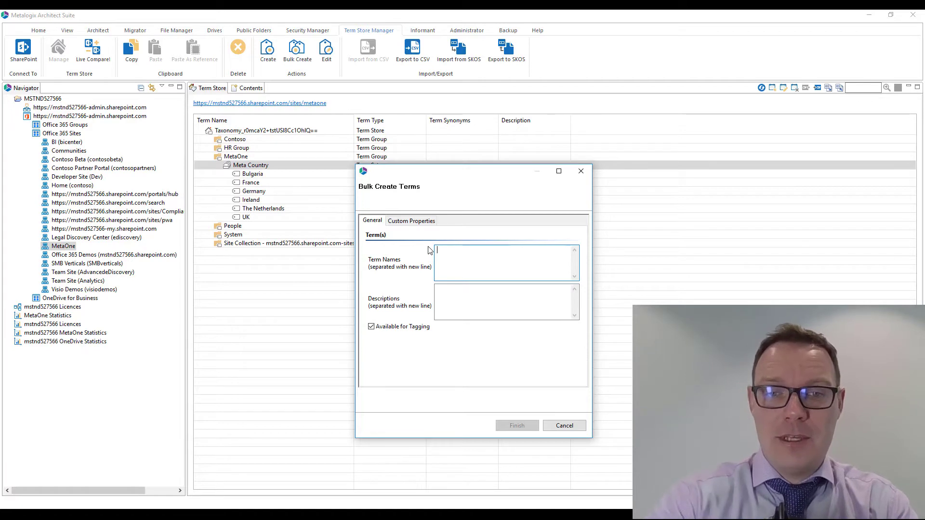
{"action": "type", "text": "Spain"}
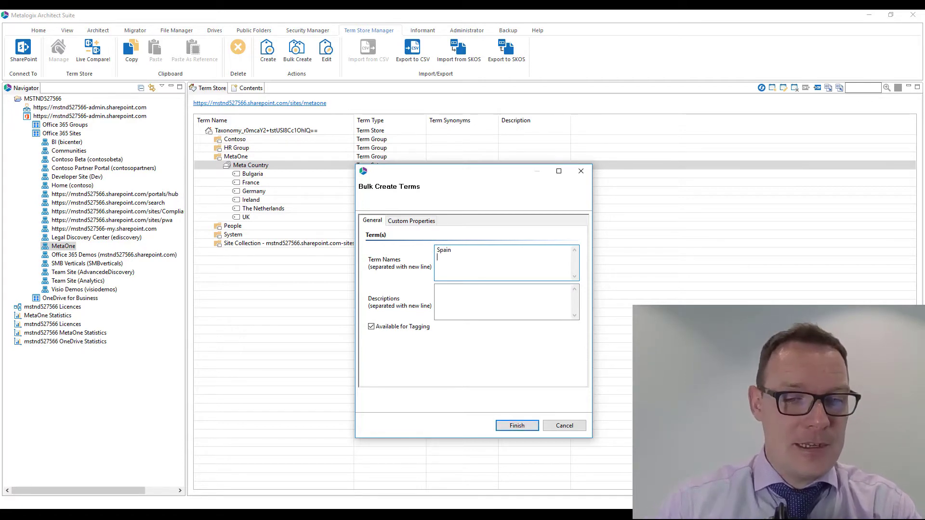
{"action": "key", "text": "Return"}
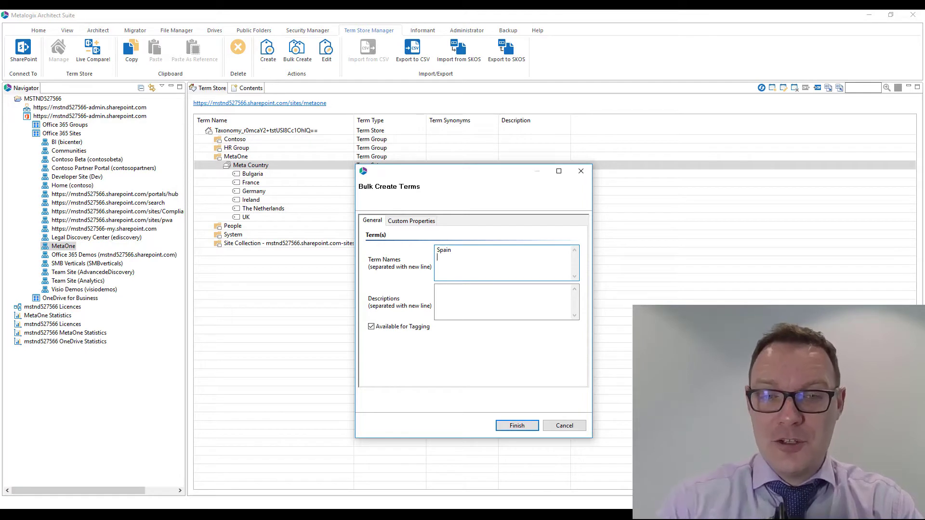
{"action": "type", "text": "Belgiu"}
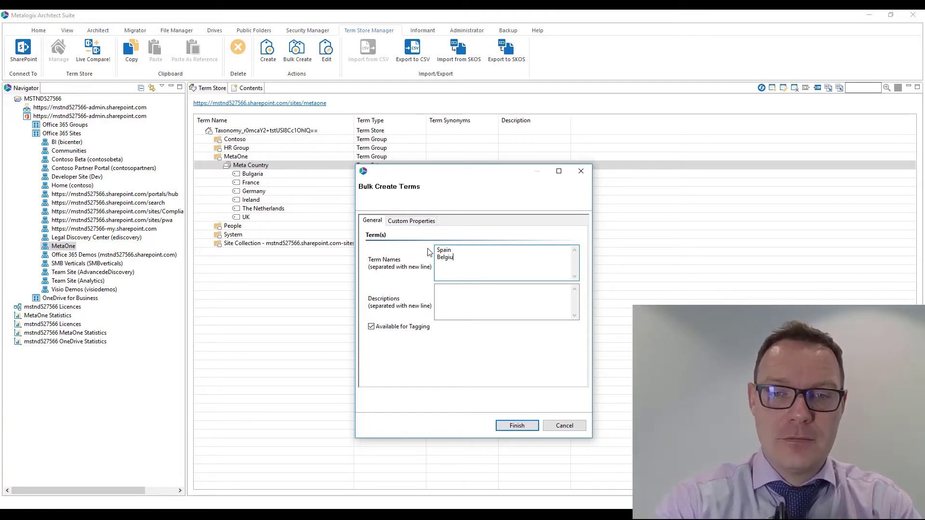
{"action": "type", "text": "m"}
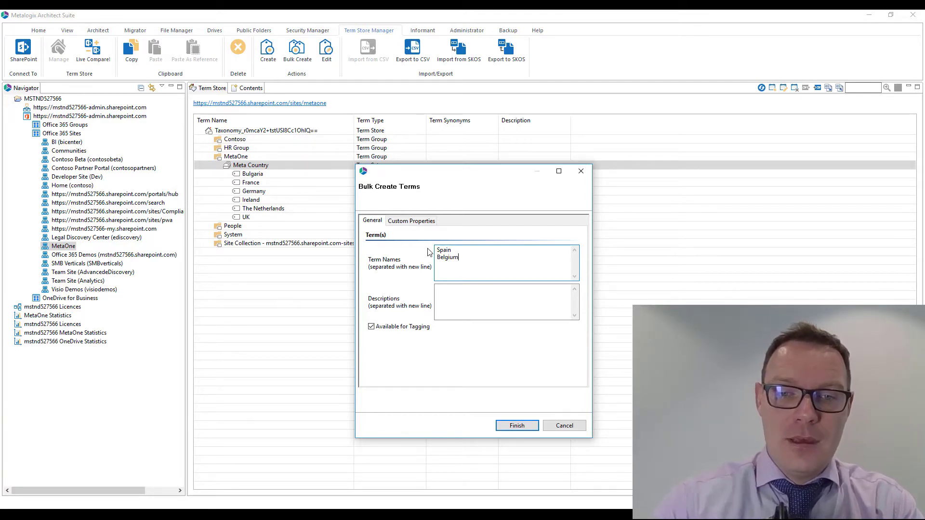
{"action": "left_click", "coordinate": [520, 430]}
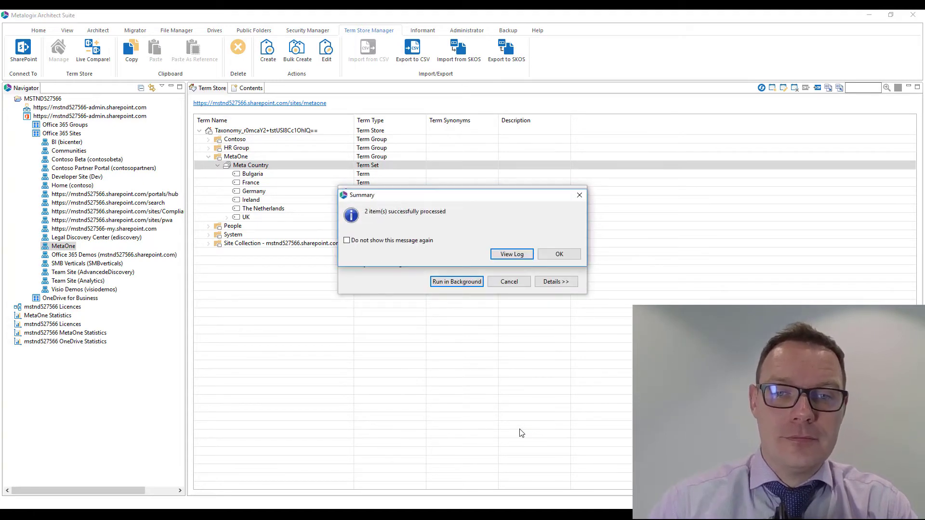
{"action": "left_click", "coordinate": [559, 254]}
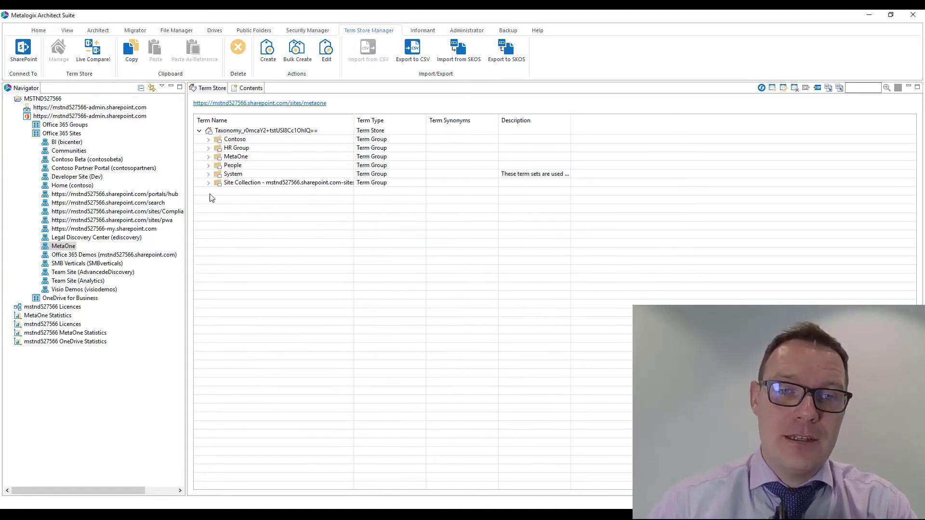
{"action": "left_click", "coordinate": [209, 157]}
{"action": "left_click", "coordinate": [218, 165]}
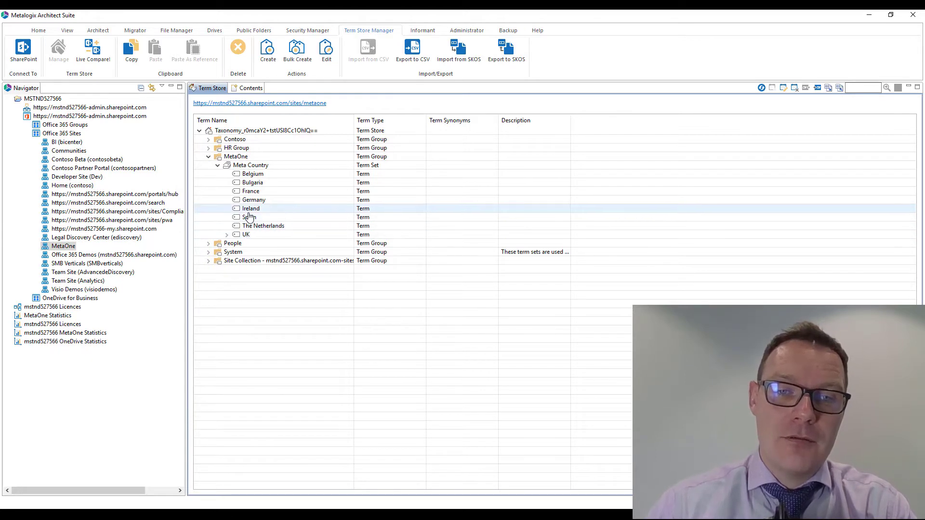
Step: Review the actions available for the France term and the editable properties of The Netherlands term, leaving both without making changes
{"action": "right_click", "coordinate": [253, 193]}
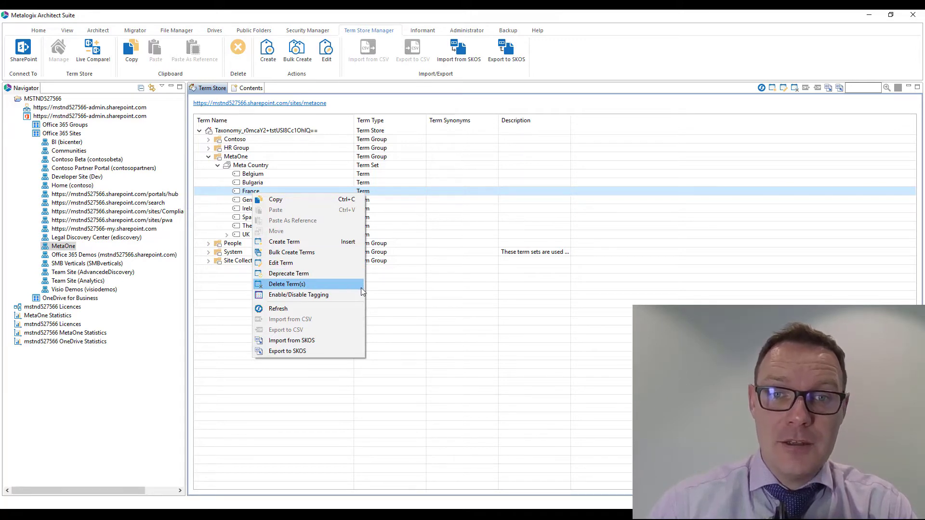
{"action": "left_click", "coordinate": [424, 296]}
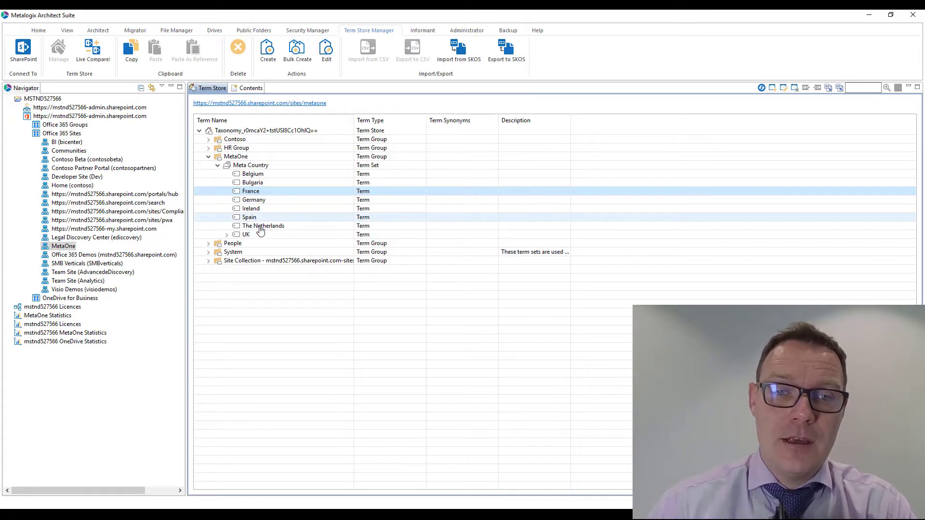
{"action": "right_click", "coordinate": [262, 226]}
{"action": "left_click", "coordinate": [327, 293]}
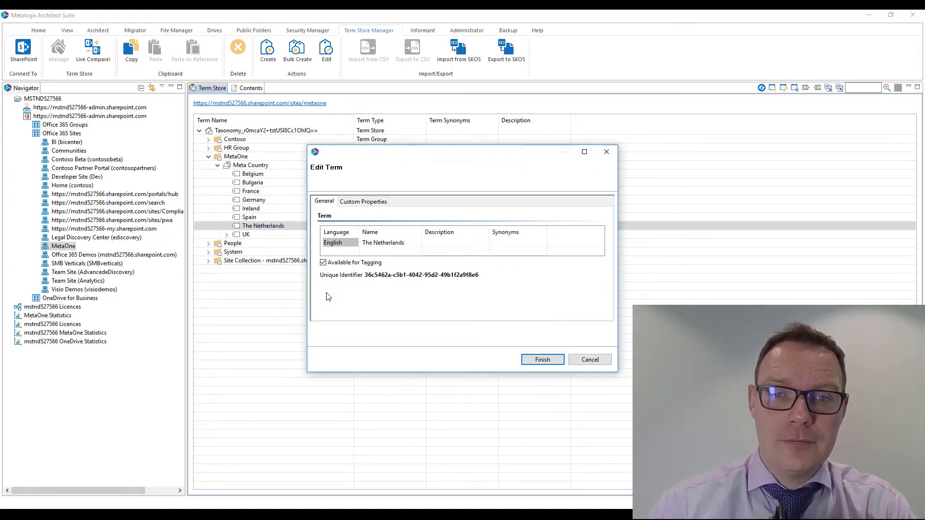
{"action": "left_click", "coordinate": [443, 246]}
{"action": "left_click", "coordinate": [401, 246]}
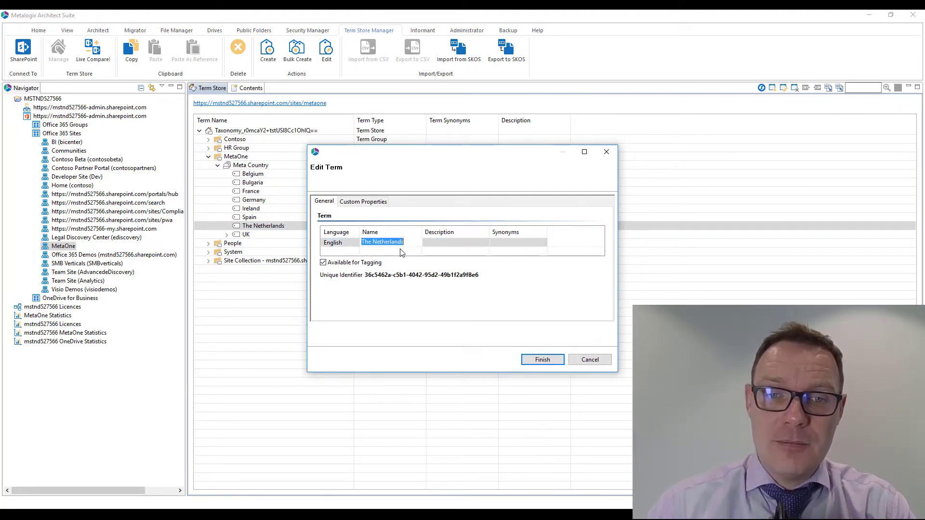
{"action": "left_click", "coordinate": [592, 360]}
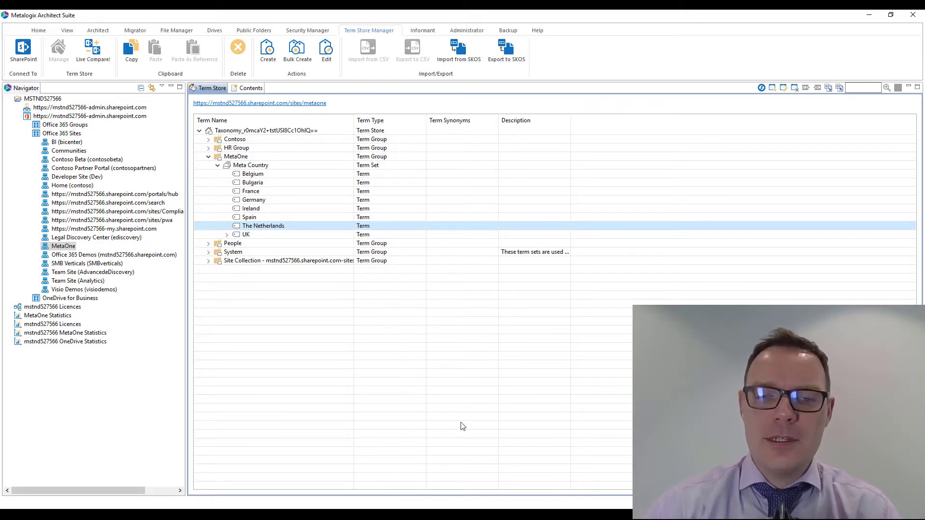
Step: Switch to Architect Suite on the WTSP2013 virtual machine in full screen, and select the WINGTIP Intranet 2013 site
{"action": "key", "text": "alt+Tab"}
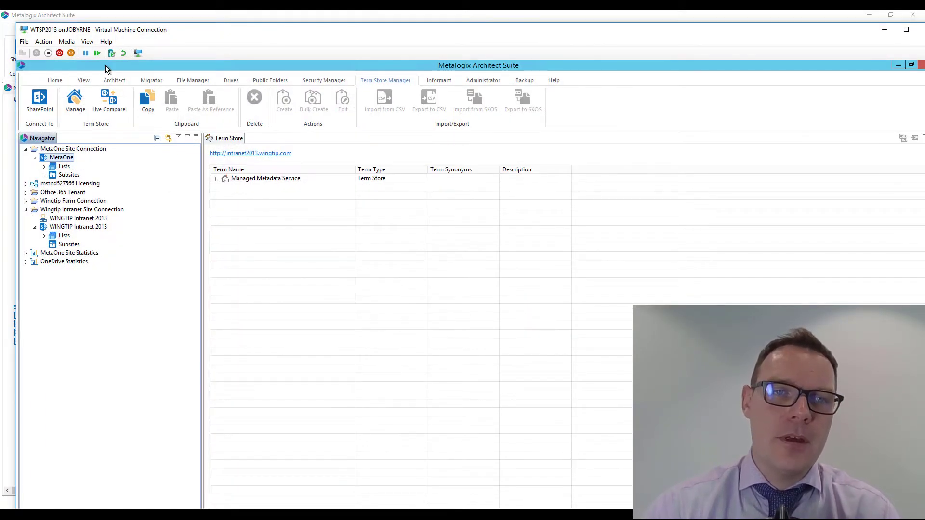
{"action": "left_click", "coordinate": [87, 41]}
{"action": "left_click", "coordinate": [112, 53]}
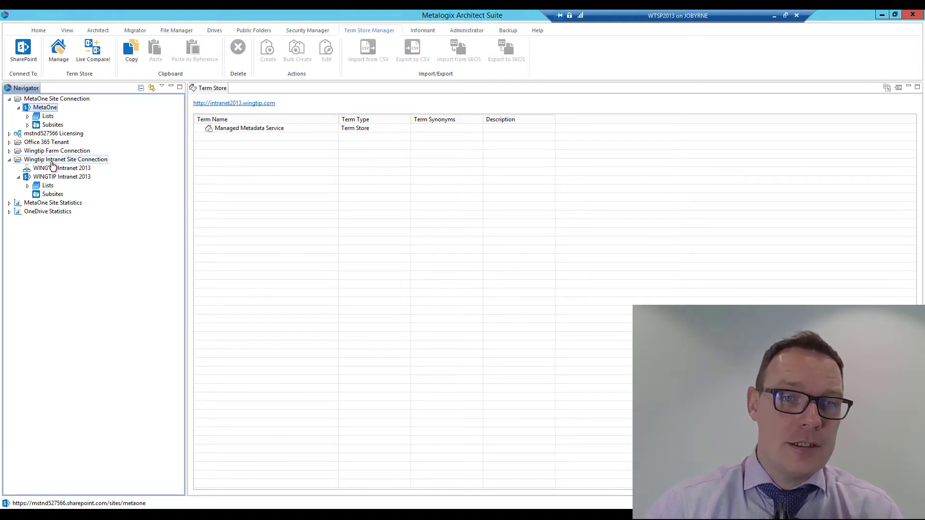
{"action": "left_click", "coordinate": [62, 176]}
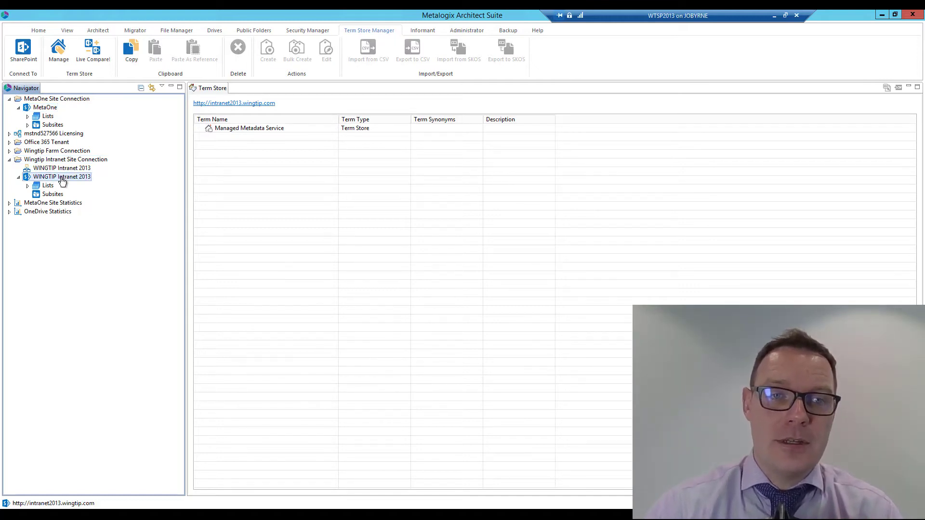
Step: Open the term store of WINGTIP Intranet 2013, expand WingTip MMD and its Document Type set, and copy the WingTip MMD group
{"action": "left_click", "coordinate": [59, 57]}
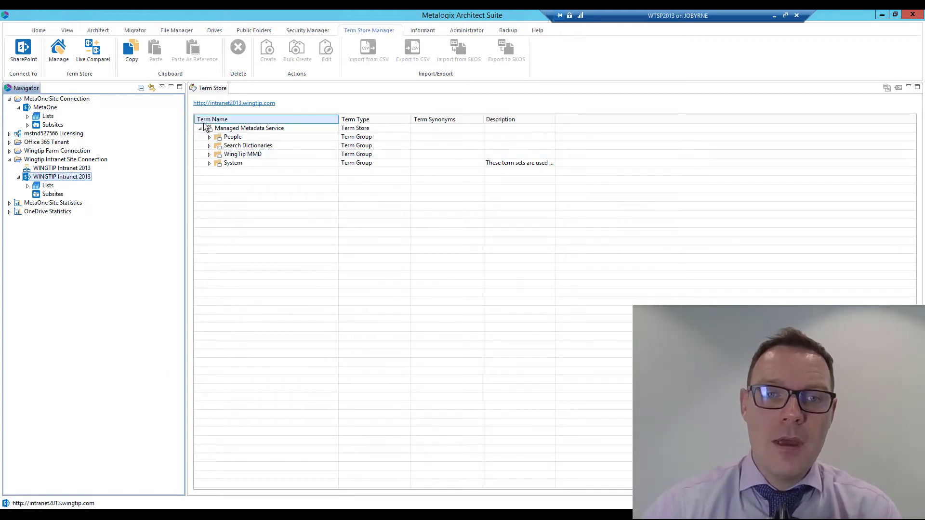
{"action": "left_click", "coordinate": [210, 155]}
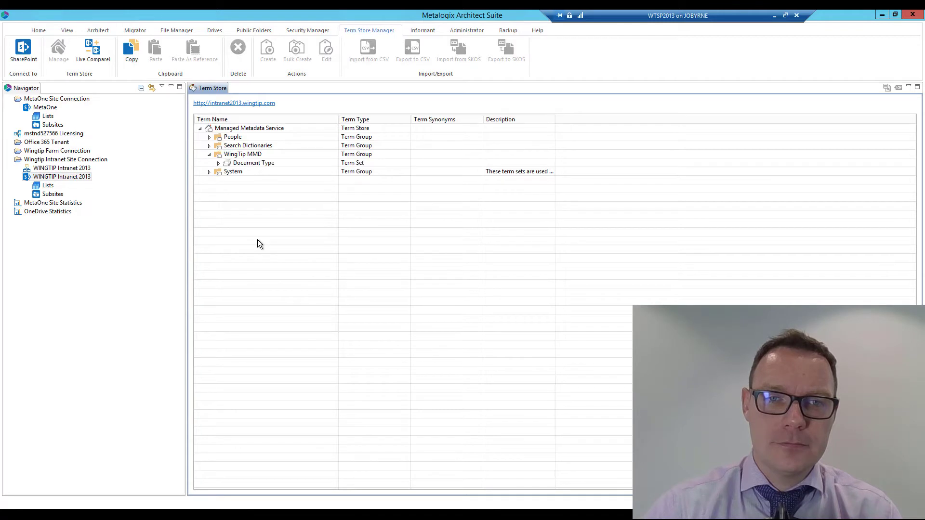
{"action": "left_click", "coordinate": [218, 164]}
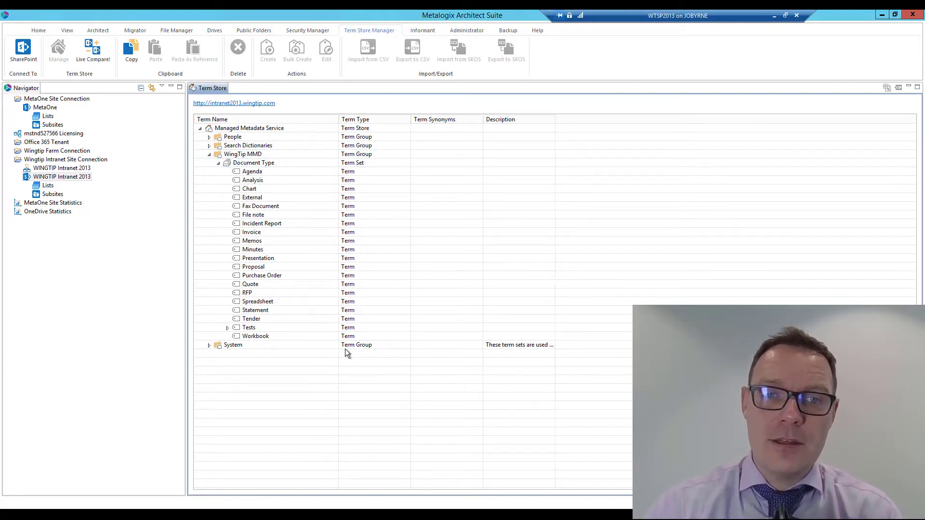
{"action": "right_click", "coordinate": [247, 157]}
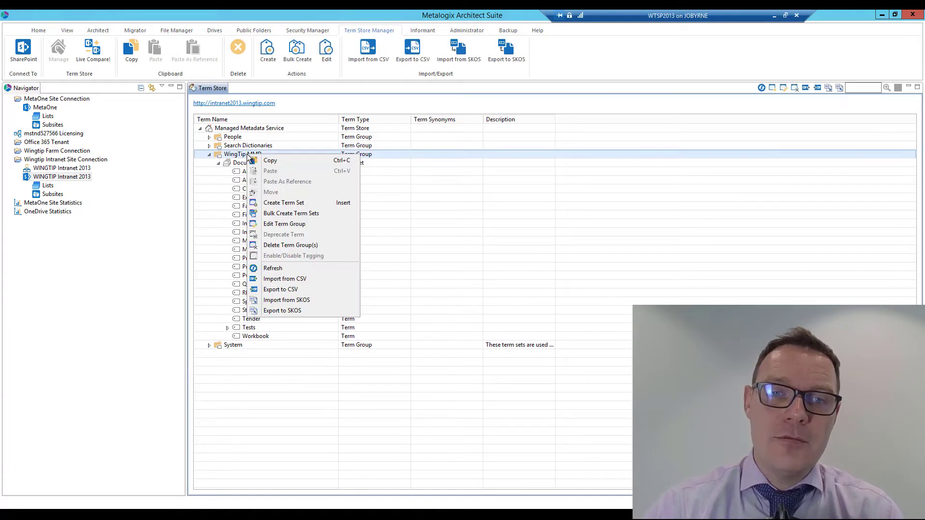
{"action": "left_click", "coordinate": [280, 160]}
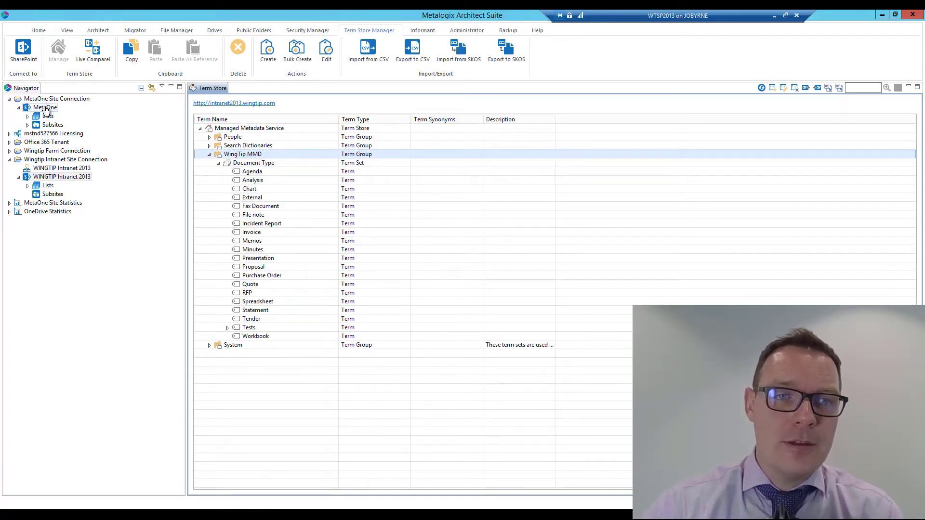
Step: Open the term store of the MetaOne site and expand the taxonomy store to list its term groups
{"action": "left_click", "coordinate": [46, 108]}
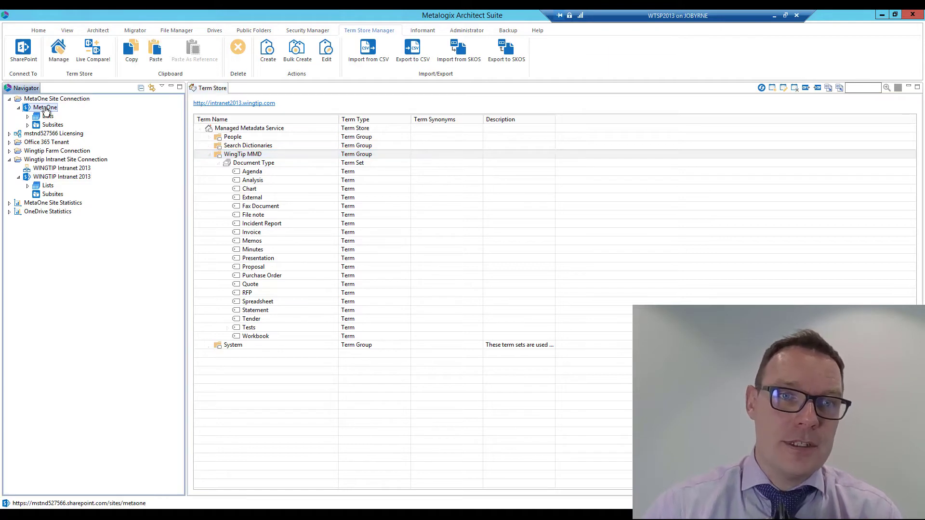
{"action": "left_click", "coordinate": [60, 55]}
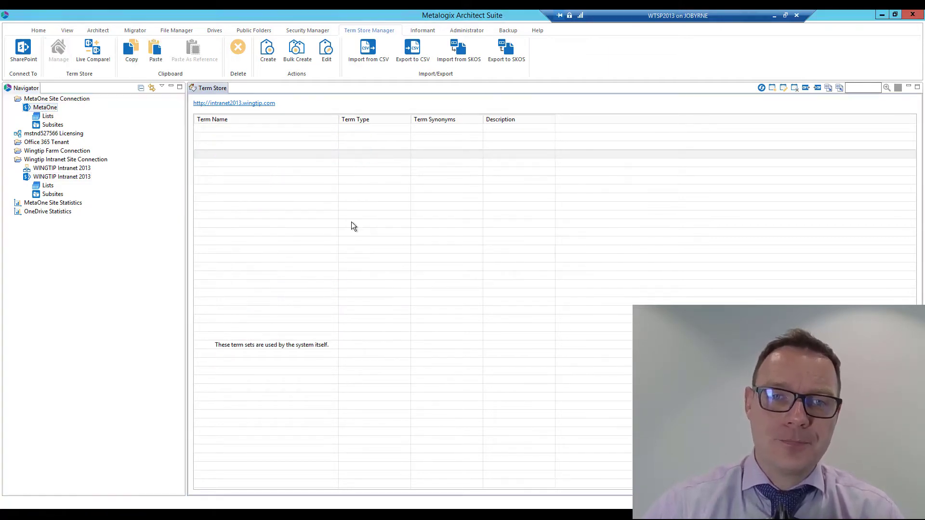
{"action": "left_click", "coordinate": [217, 129]}
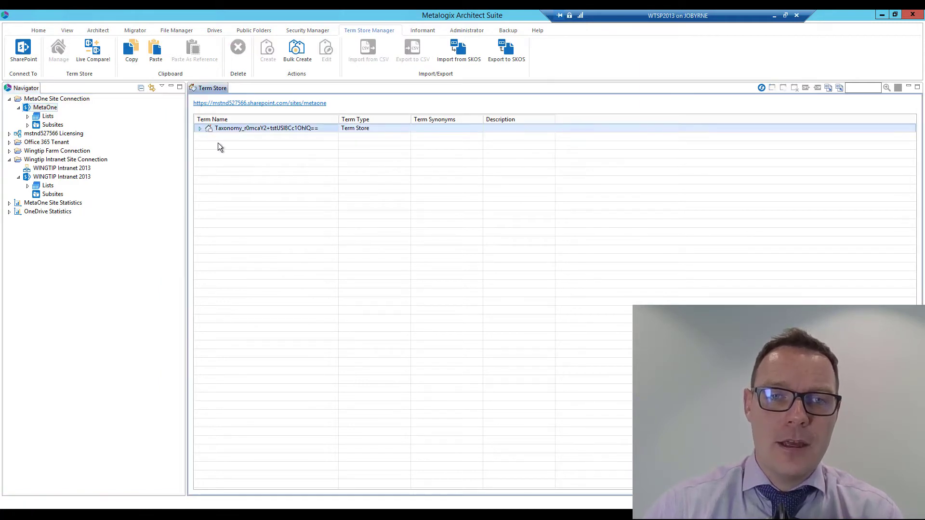
{"action": "left_click", "coordinate": [200, 129]}
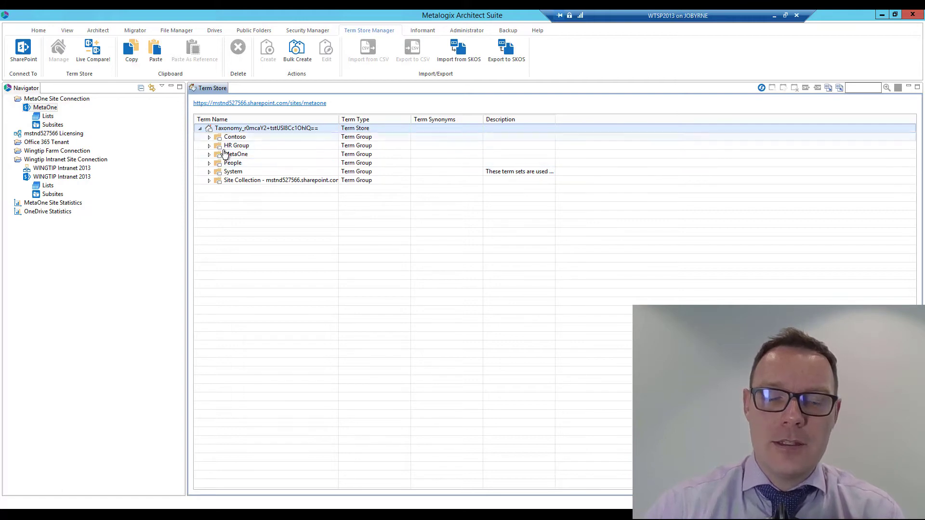
Step: Paste the WingTip MMD term group with its children into the MetaOne taxonomy store, and expand it down to the Document Type terms
{"action": "right_click", "coordinate": [270, 129]}
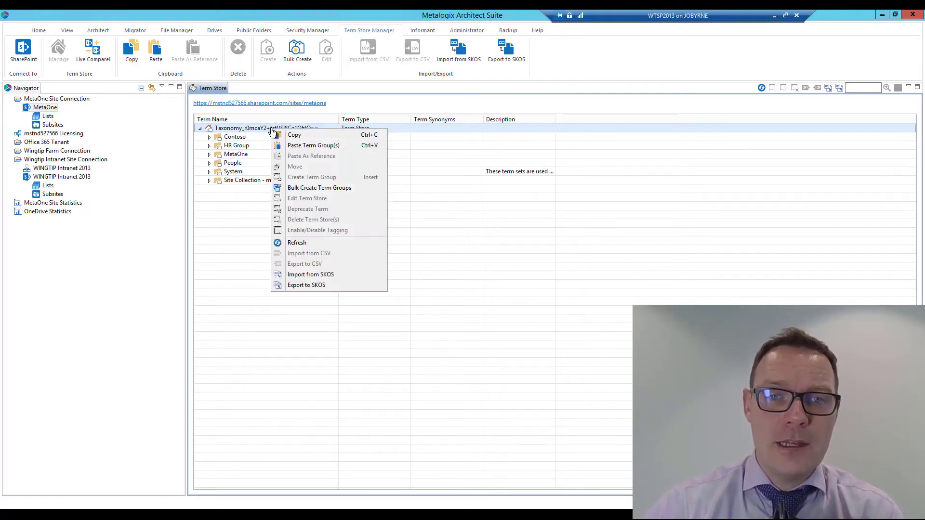
{"action": "left_click", "coordinate": [351, 146]}
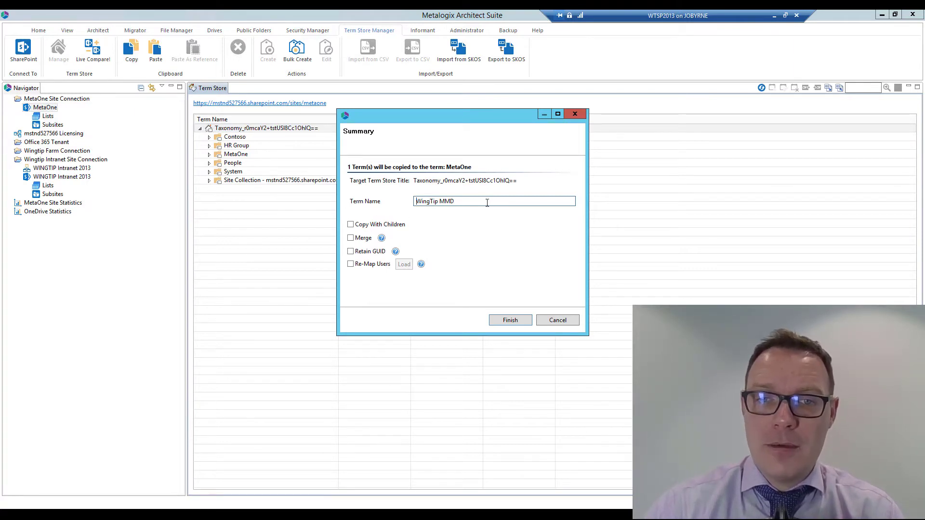
{"action": "left_click", "coordinate": [351, 224]}
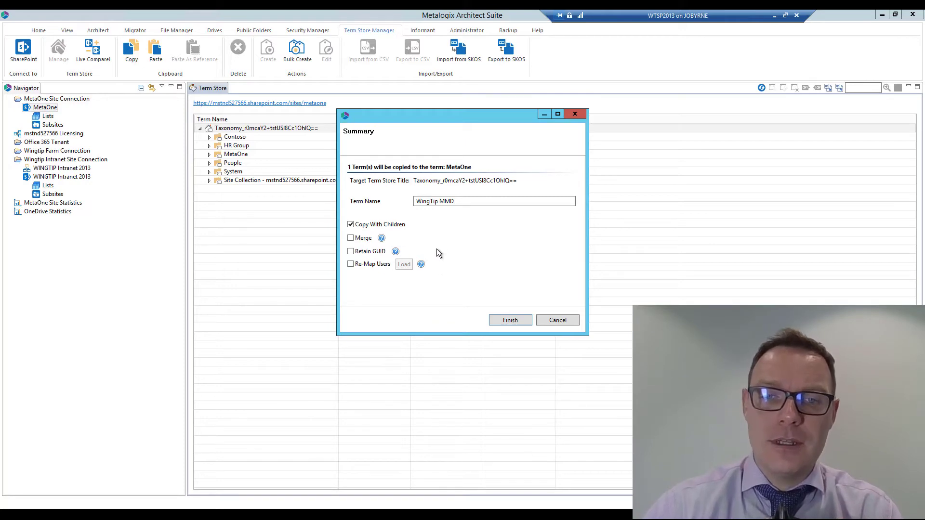
{"action": "left_click", "coordinate": [522, 321]}
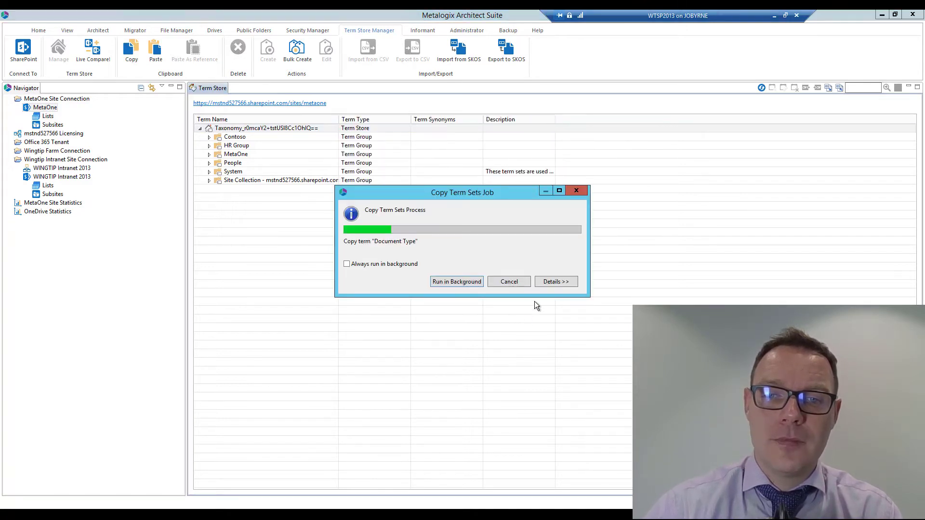
{"action": "left_click", "coordinate": [554, 283]}
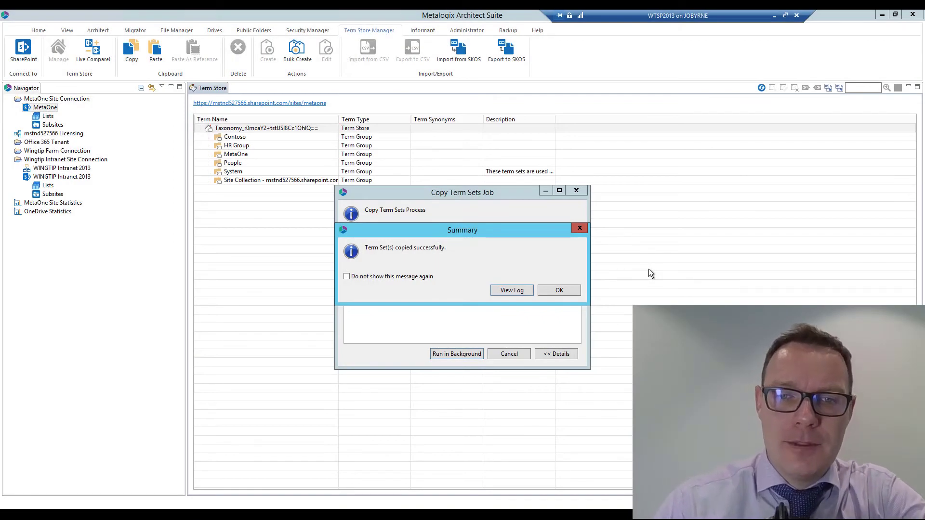
{"action": "left_click", "coordinate": [559, 290]}
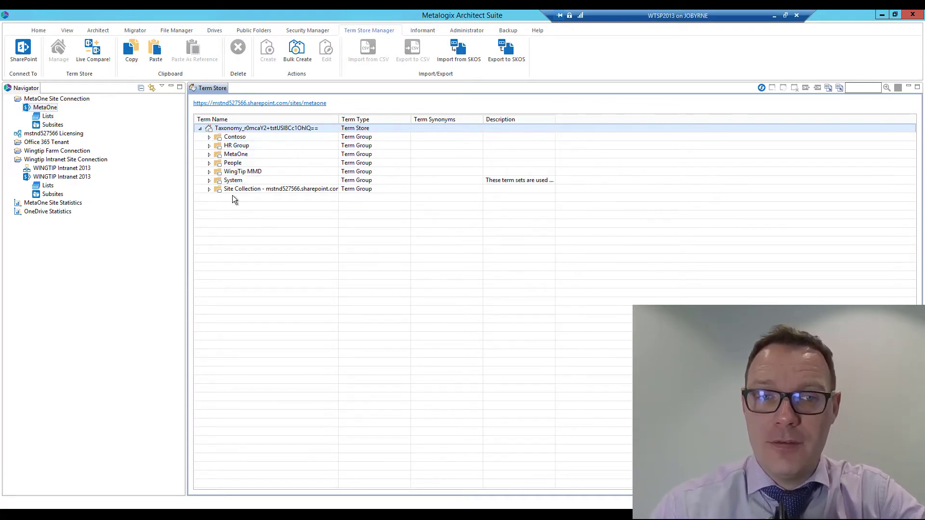
{"action": "left_click", "coordinate": [210, 173]}
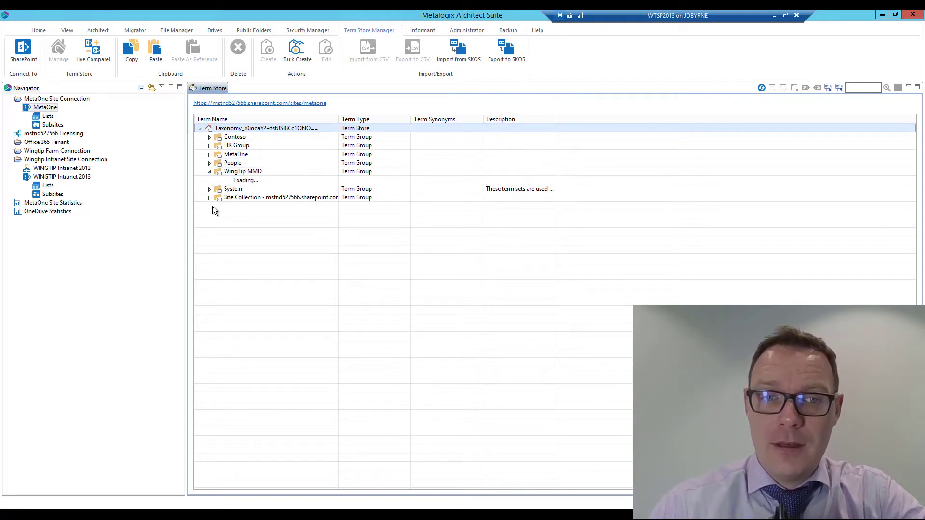
{"action": "left_click", "coordinate": [218, 181]}
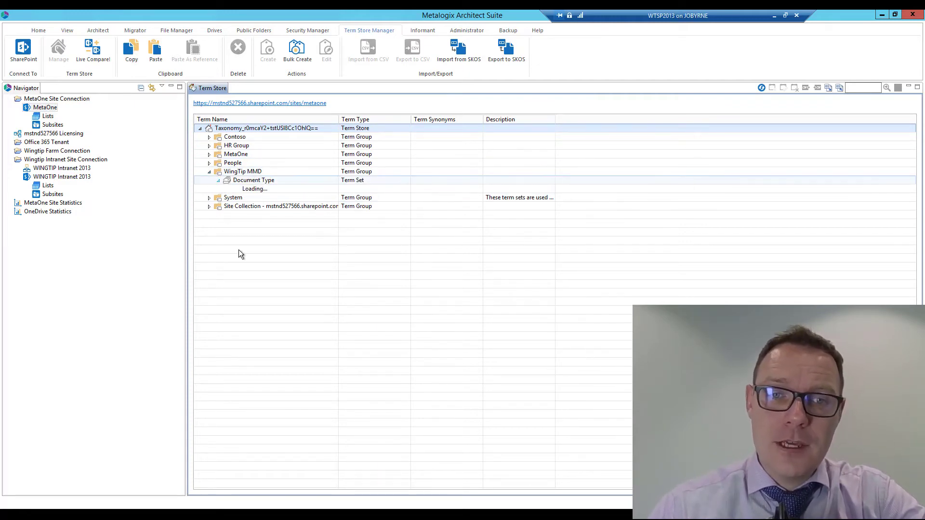
Step: Switch to SharePoint in the browser, open the finance site's Term Store Management Tool, and check the Document Type terms under WingTip MMD
{"action": "left_click", "coordinate": [773, 15]}
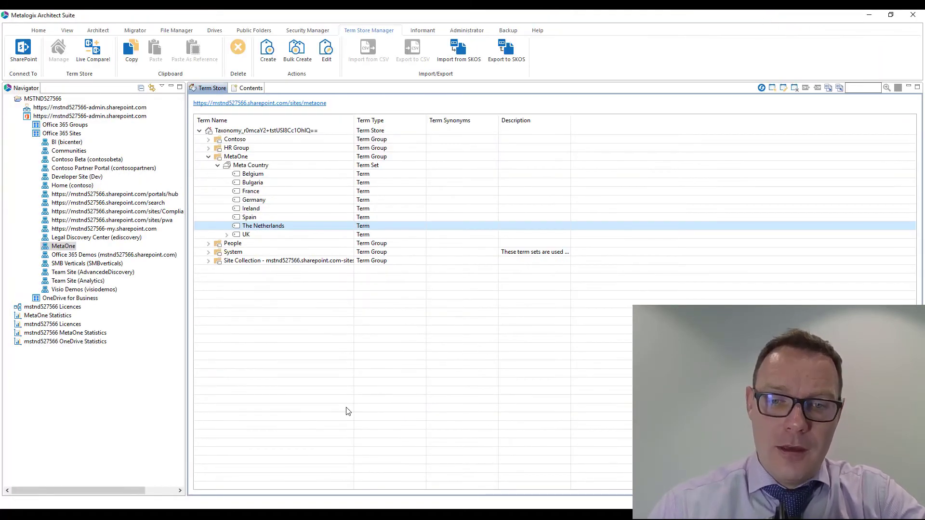
{"action": "left_click", "coordinate": [236, 506]}
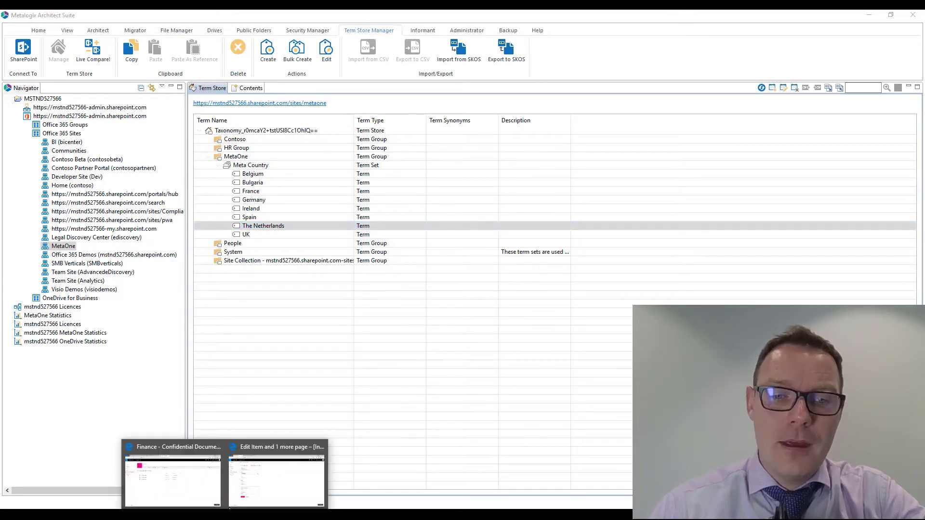
{"action": "left_click", "coordinate": [251, 481]}
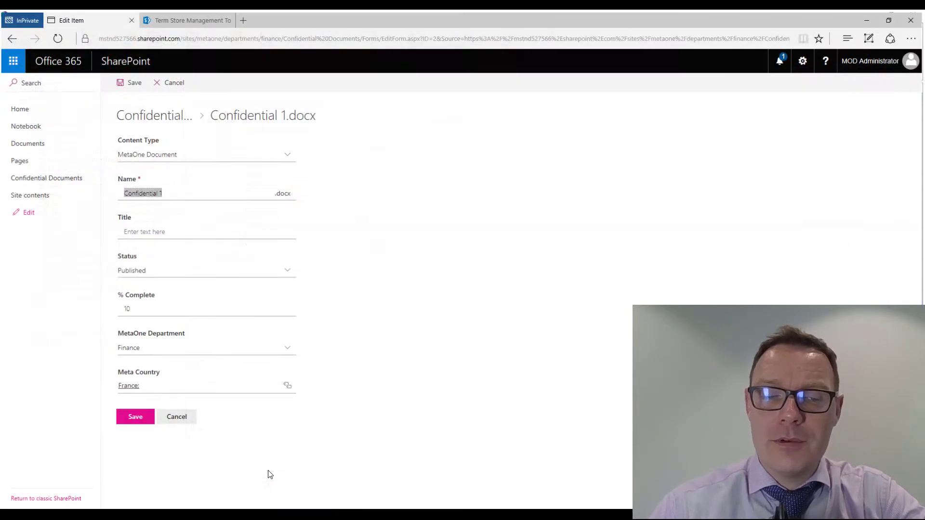
{"action": "left_click", "coordinate": [805, 58]}
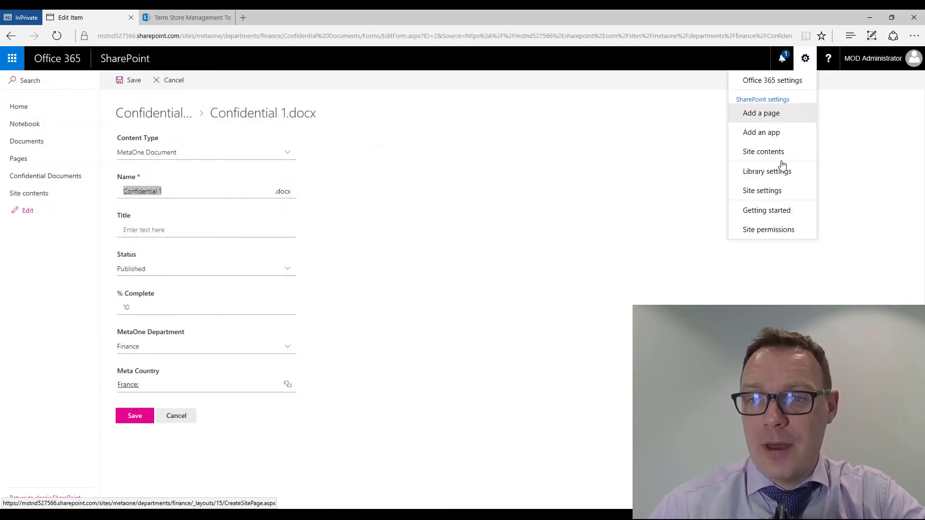
{"action": "left_click", "coordinate": [796, 192]}
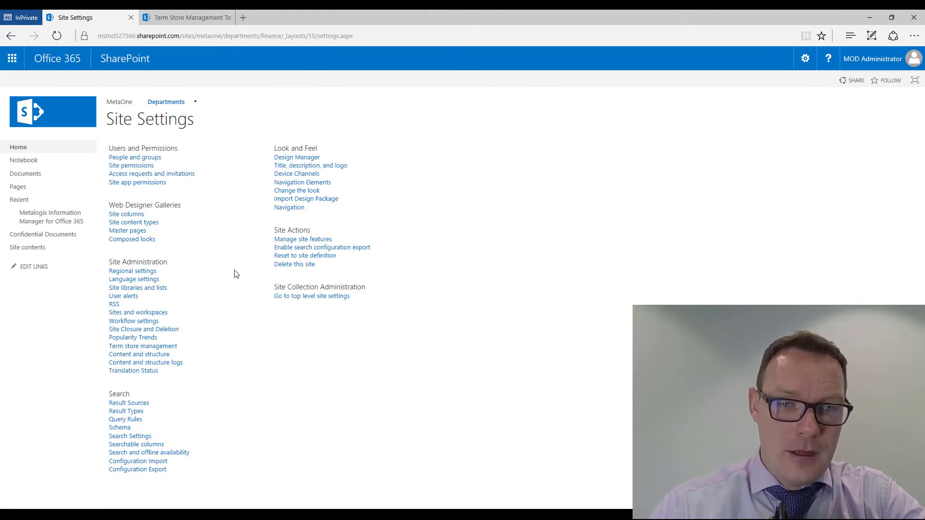
{"action": "left_click", "coordinate": [149, 347]}
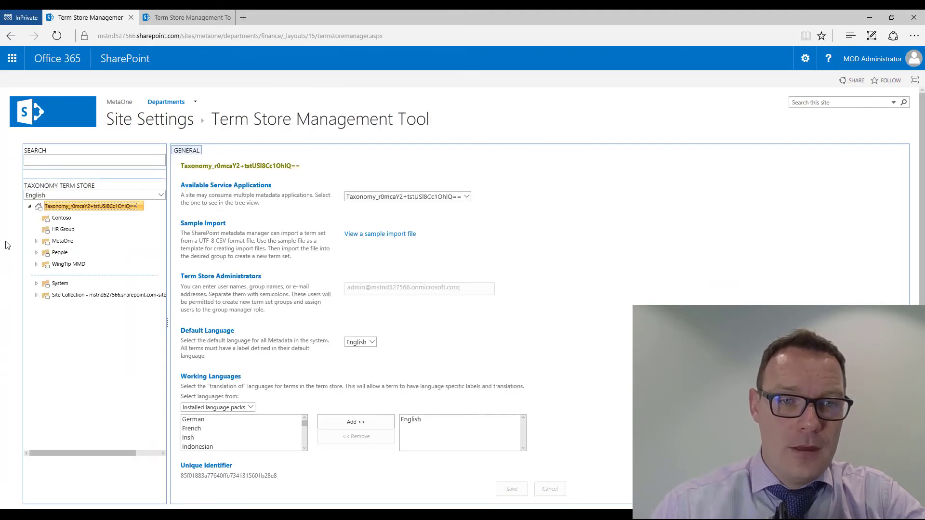
{"action": "left_click", "coordinate": [36, 264]}
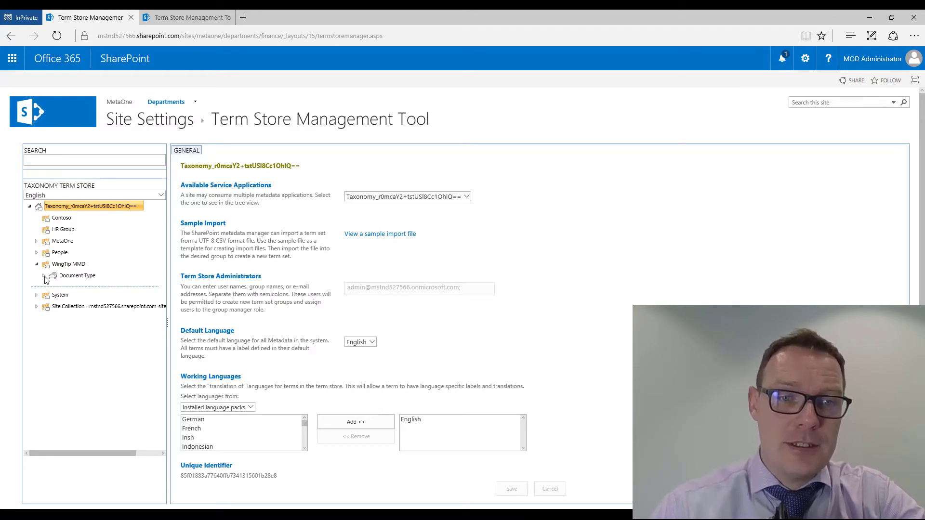
{"action": "left_click", "coordinate": [44, 276]}
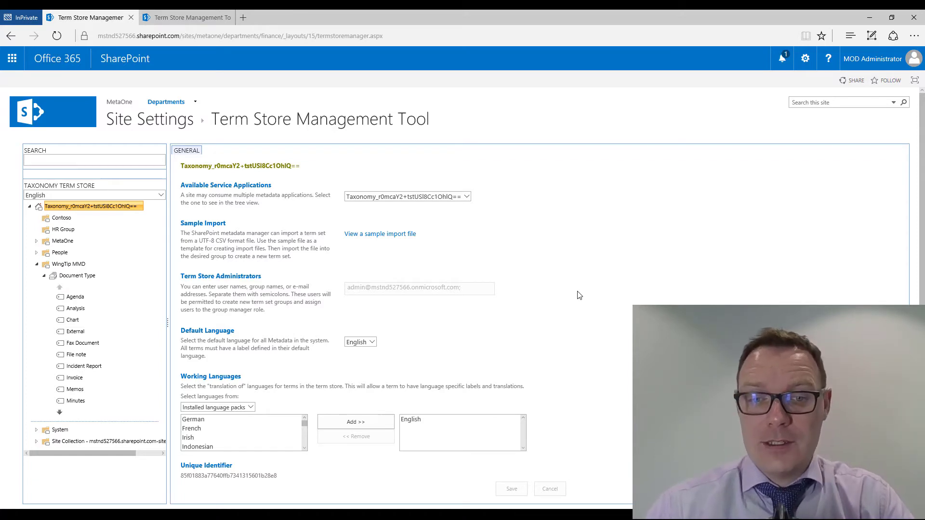
Step: Return to Architect Suite on the WTSP2013 virtual machine in full screen, and open a Live Compare of MetaOne and WINGTIP Intranet 2013
{"action": "key", "text": "alt+Tab"}
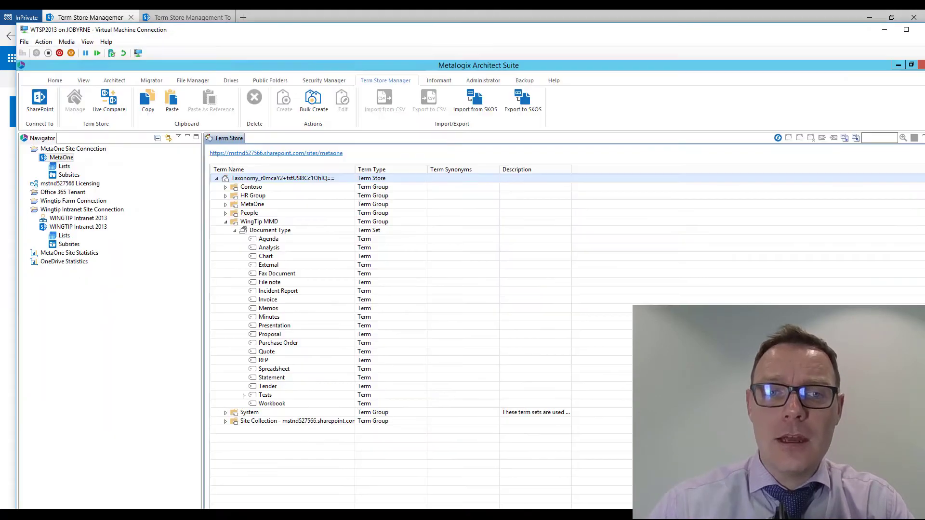
{"action": "left_click", "coordinate": [87, 42]}
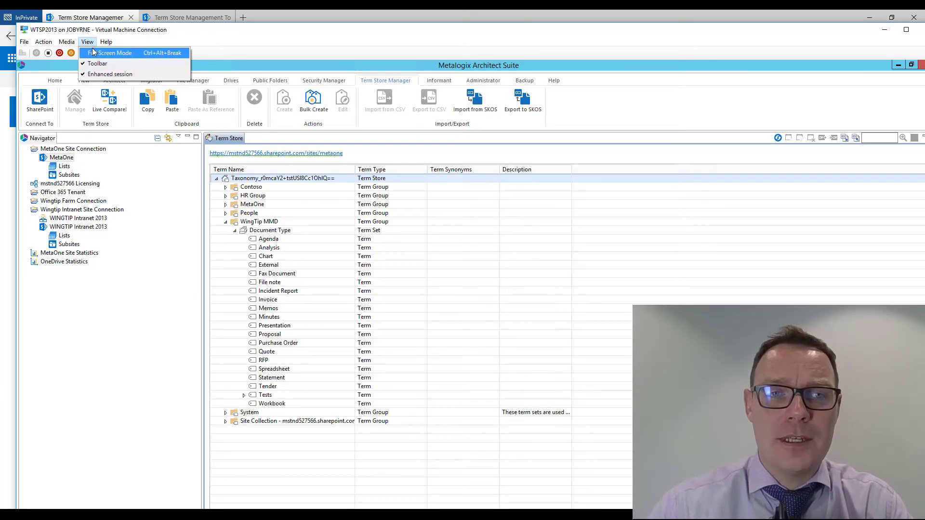
{"action": "left_click", "coordinate": [120, 53]}
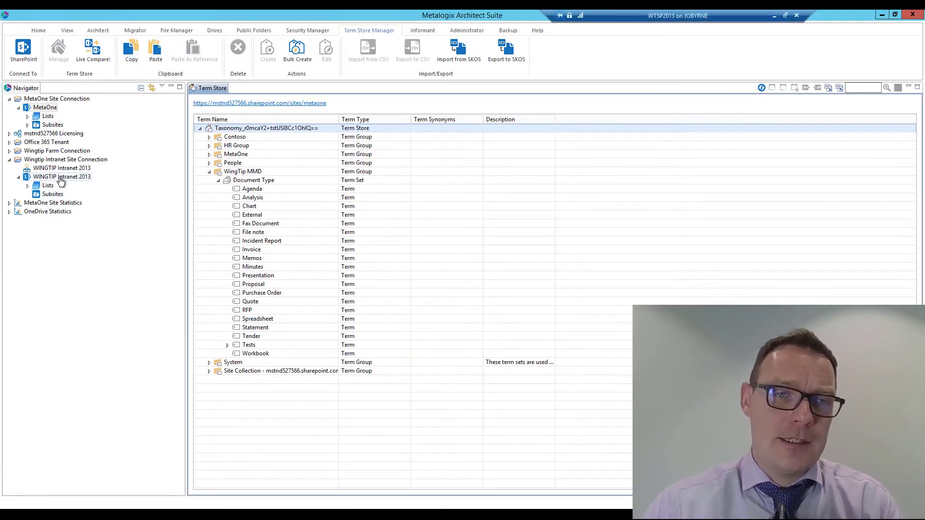
{"action": "left_click", "coordinate": [72, 181]}
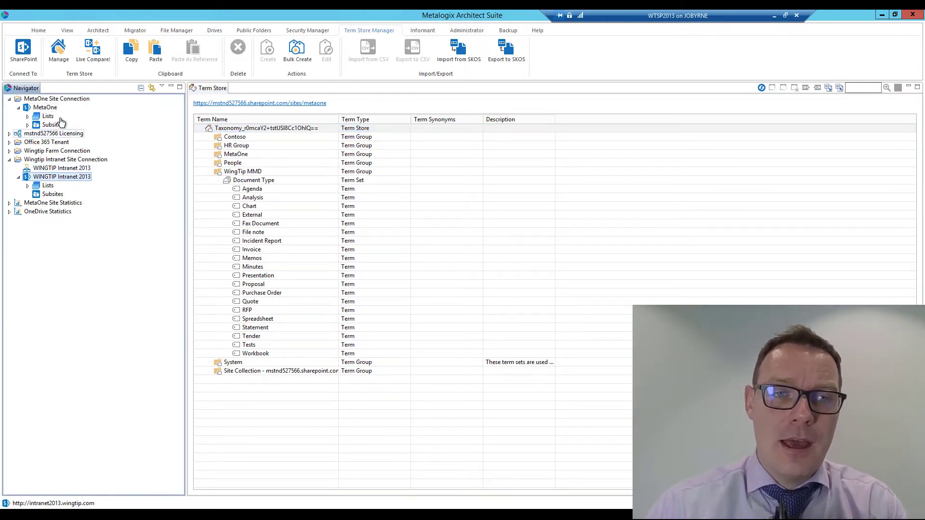
{"action": "left_click", "coordinate": [47, 110], "text": "ctrl"}
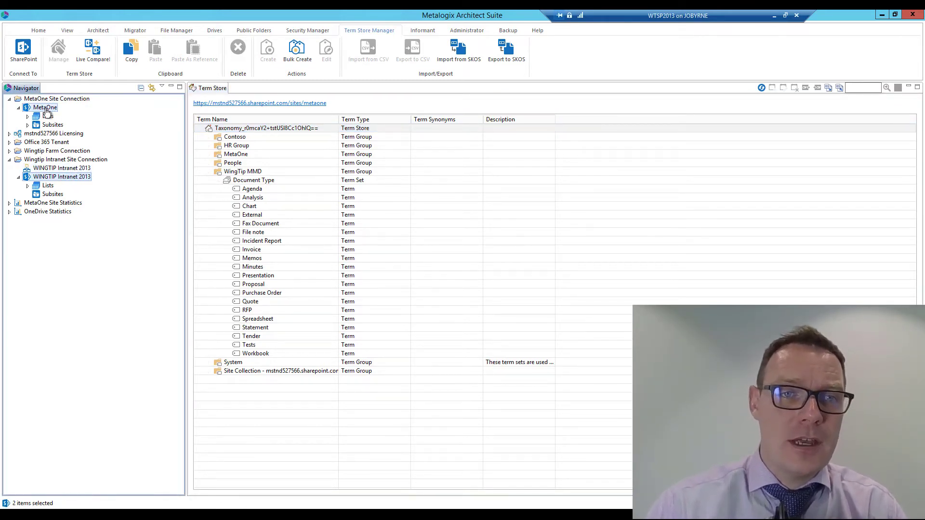
{"action": "left_click", "coordinate": [100, 54]}
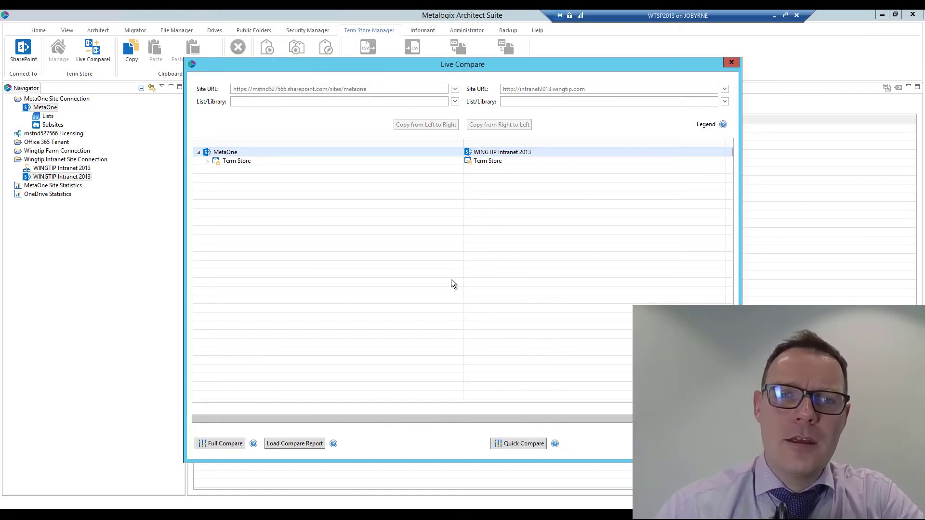
Step: Expand the compared term stores and copy the MetaOne term group to the WINGTIP Intranet 2013 term store
{"action": "left_click", "coordinate": [208, 161]}
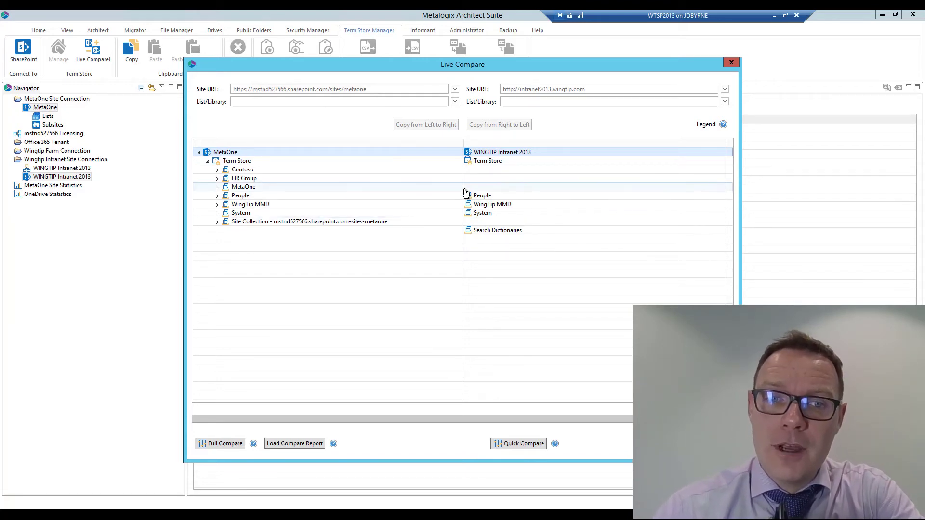
{"action": "left_click", "coordinate": [243, 188]}
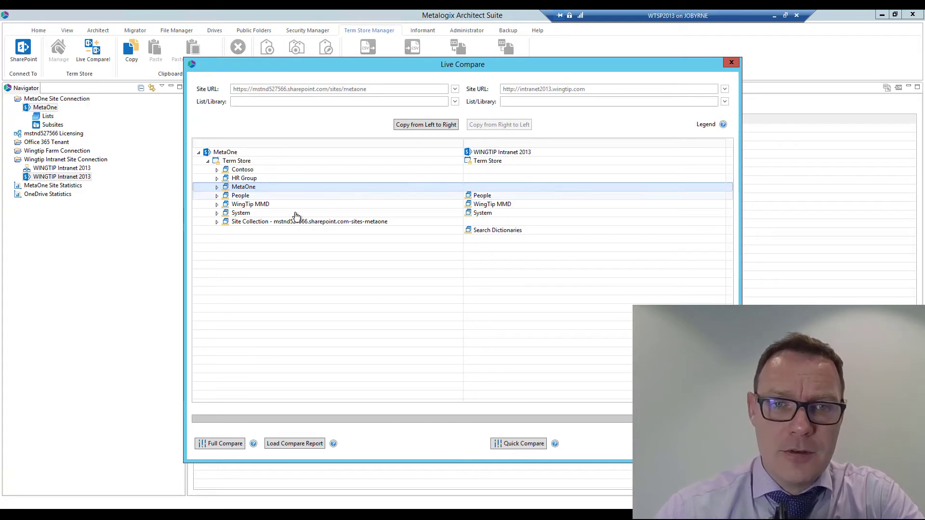
{"action": "left_click", "coordinate": [430, 123]}
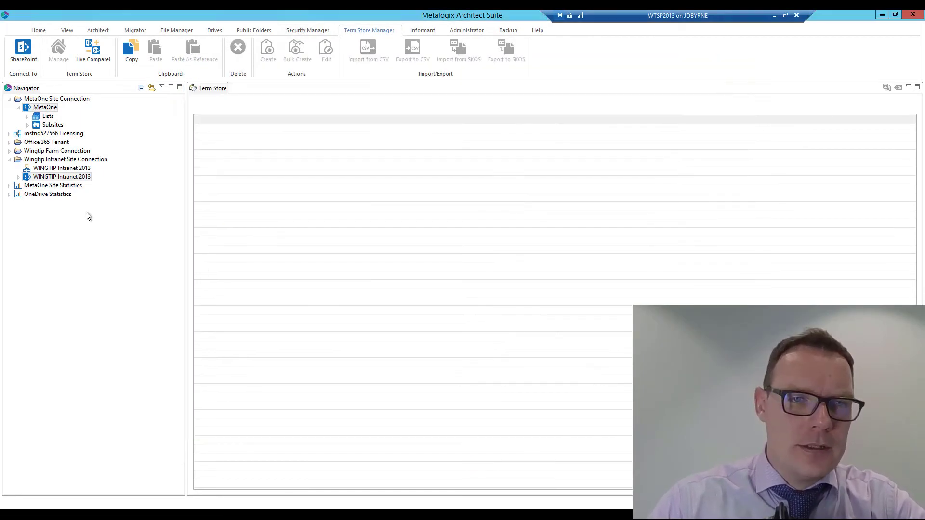
Step: Open the WINGTIP Intranet 2013 term store for management and check the Meta Country terms in the MetaOne group
{"action": "double_click", "coordinate": [65, 178]}
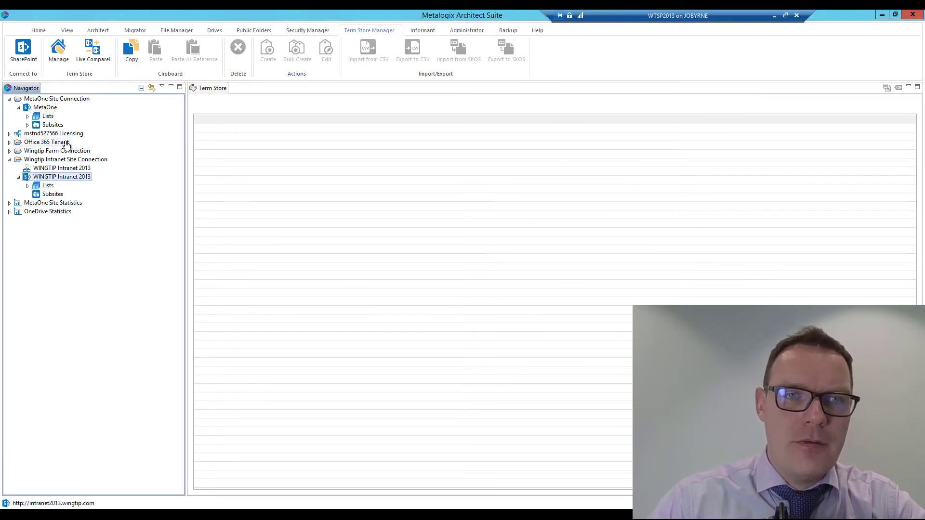
{"action": "left_click", "coordinate": [58, 49]}
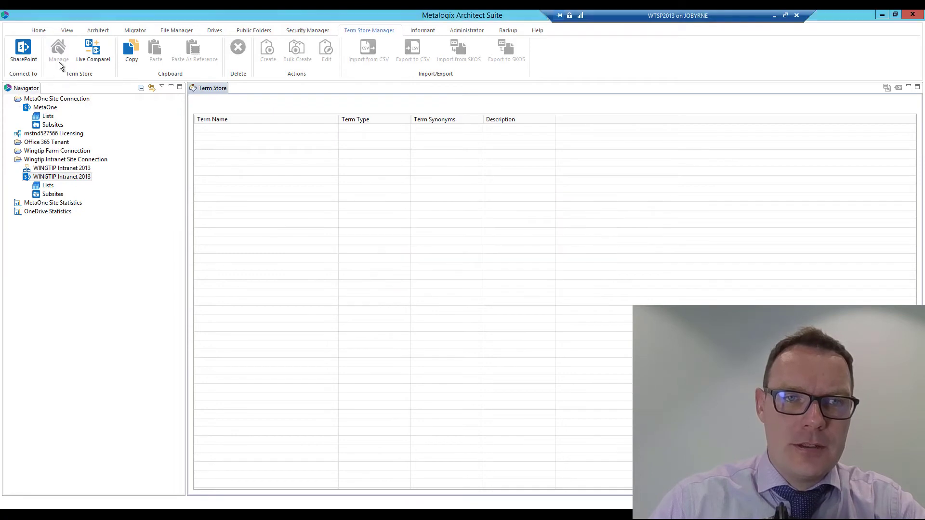
{"action": "left_click", "coordinate": [200, 128]}
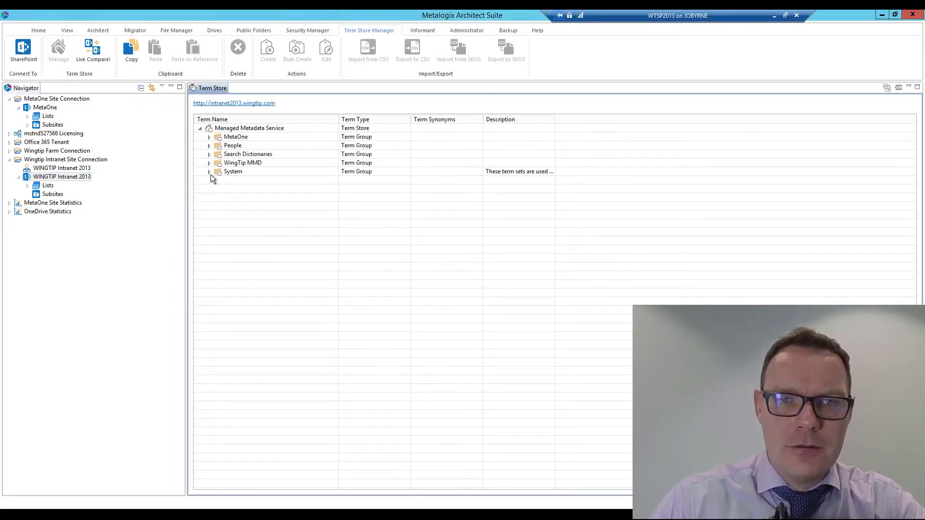
{"action": "left_click", "coordinate": [209, 137]}
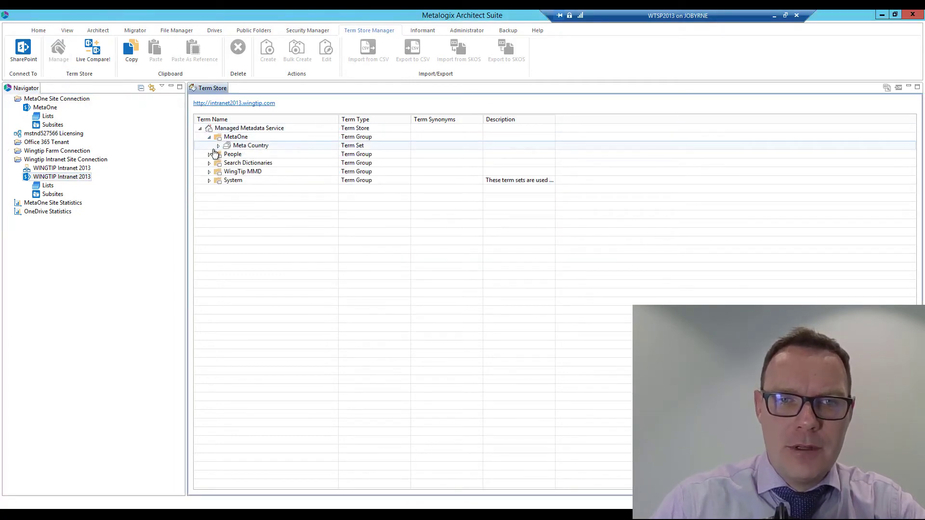
{"action": "left_click", "coordinate": [218, 146]}
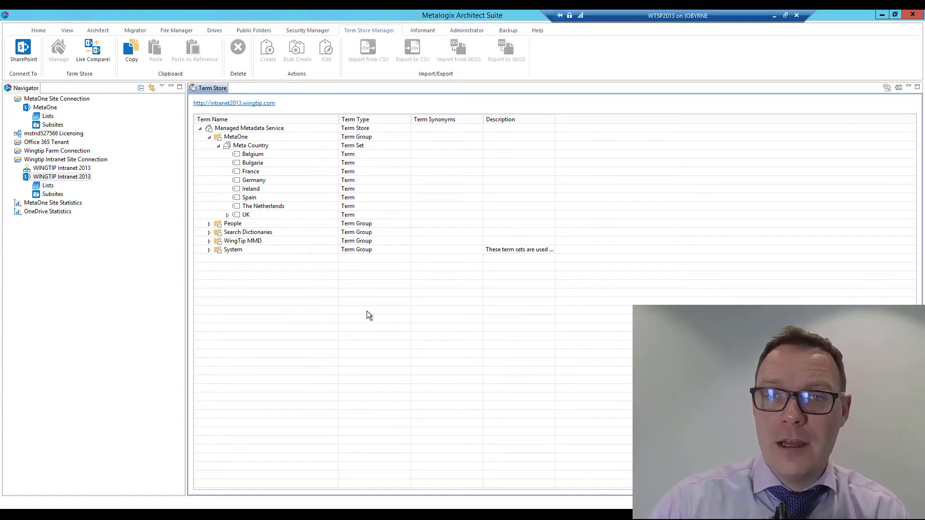
Step: Return to the local Architect Suite and set the MetaOne group's Meta Country term set to use a custom sort order
{"action": "left_click", "coordinate": [772, 16]}
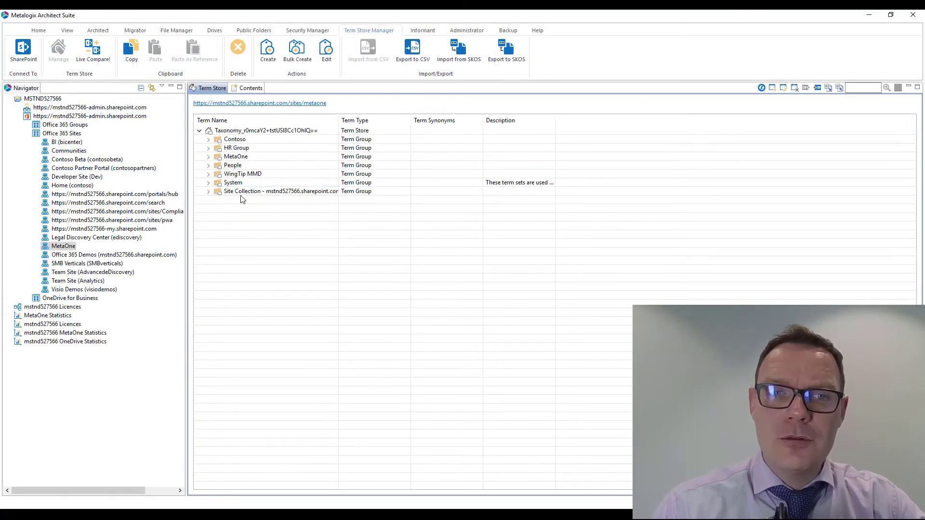
{"action": "left_click", "coordinate": [209, 157]}
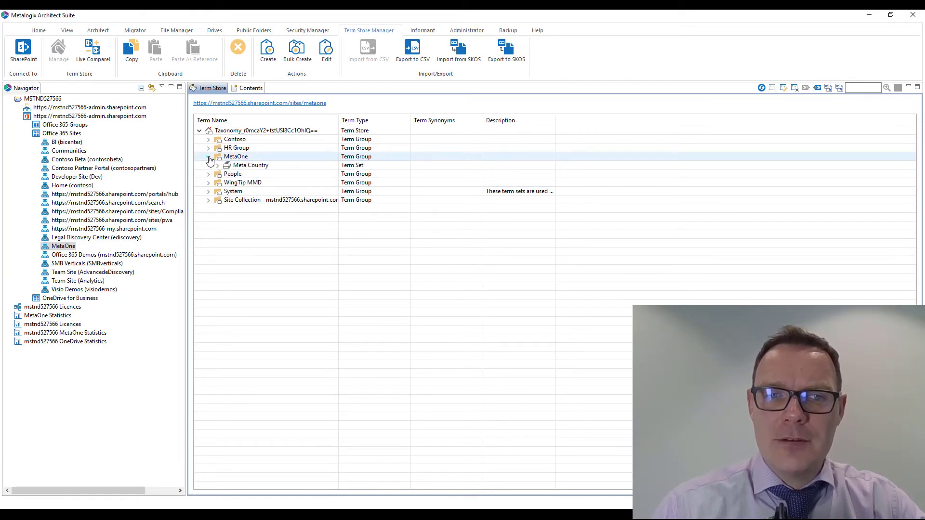
{"action": "left_click", "coordinate": [217, 166]}
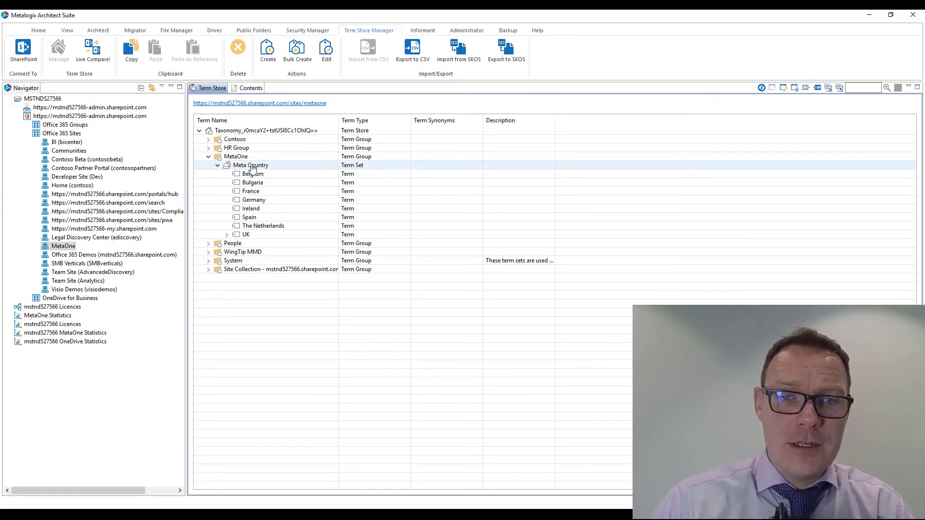
{"action": "right_click", "coordinate": [252, 166]}
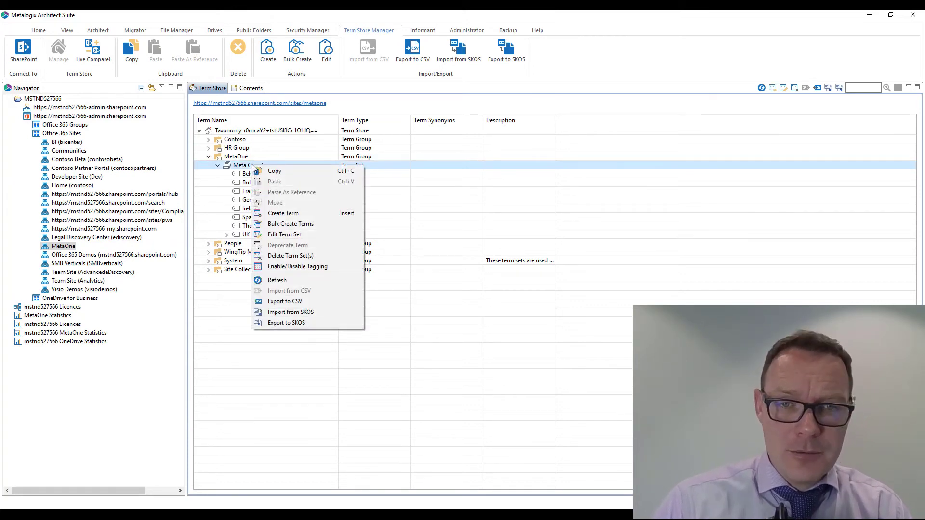
{"action": "left_click", "coordinate": [289, 234]}
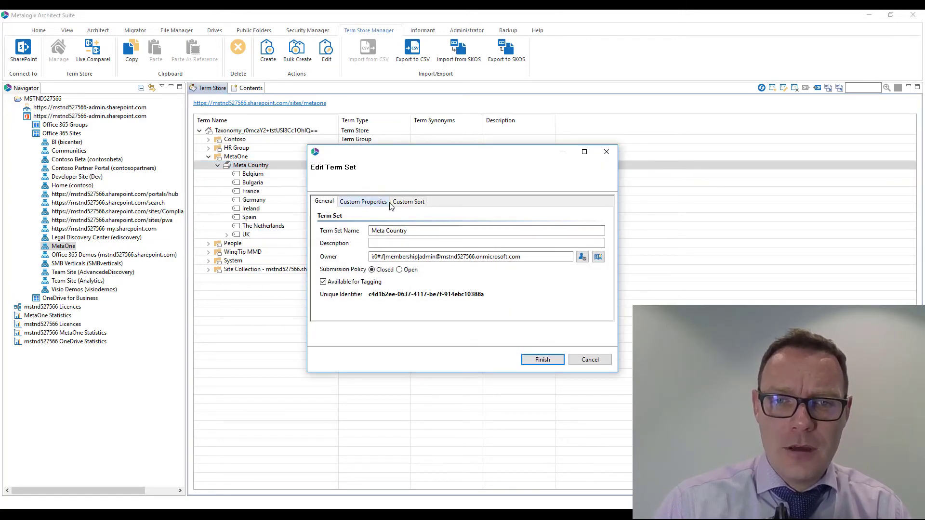
{"action": "left_click", "coordinate": [410, 203]}
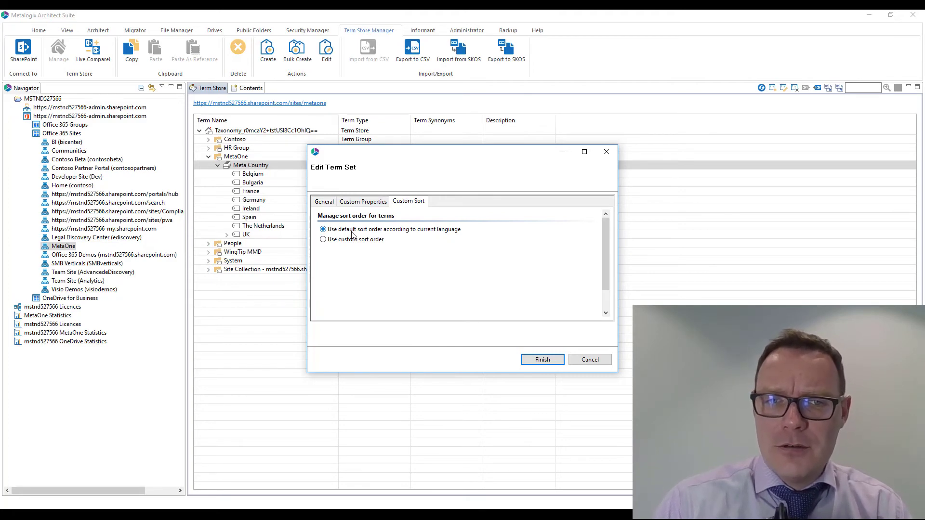
{"action": "left_click", "coordinate": [324, 240]}
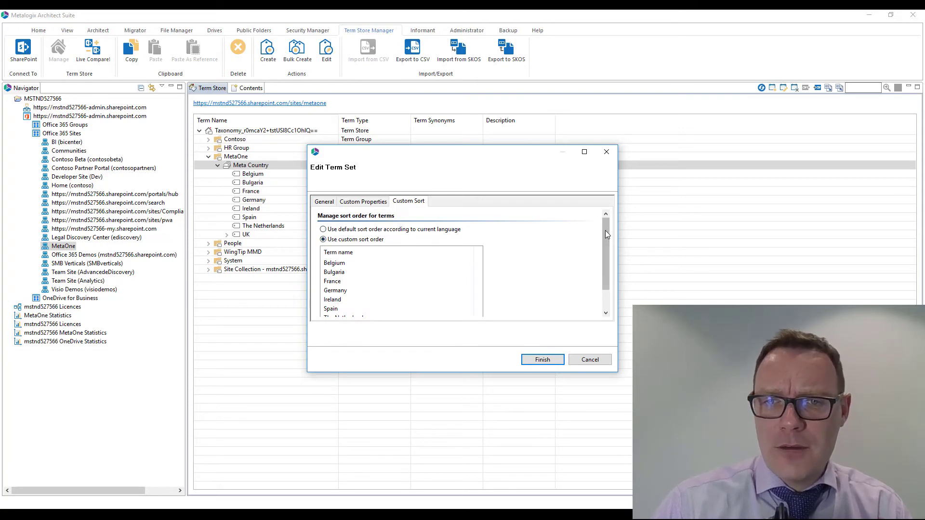
Step: Move UK and The Netherlands below Belgium and Ireland below Bulgaria, save the term set, and expand Meta Country to check the order
{"action": "left_click_drag", "start_coordinate": [608, 230], "coordinate": [603, 244]}
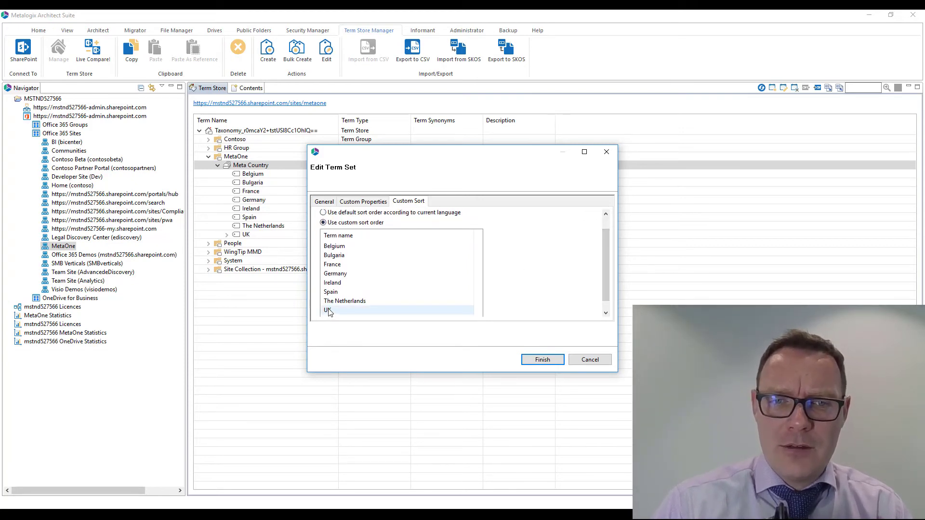
{"action": "left_click_drag", "start_coordinate": [330, 313], "coordinate": [332, 258]}
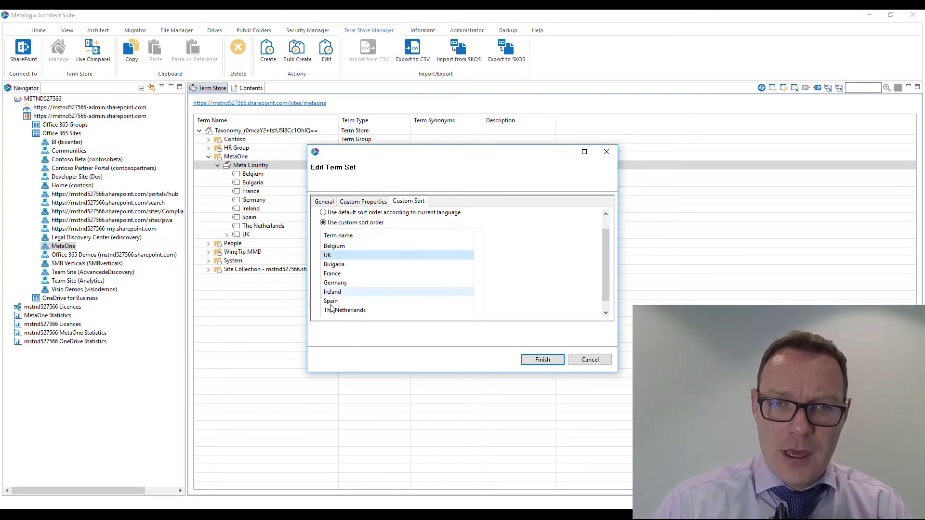
{"action": "left_click_drag", "start_coordinate": [332, 311], "coordinate": [331, 264]}
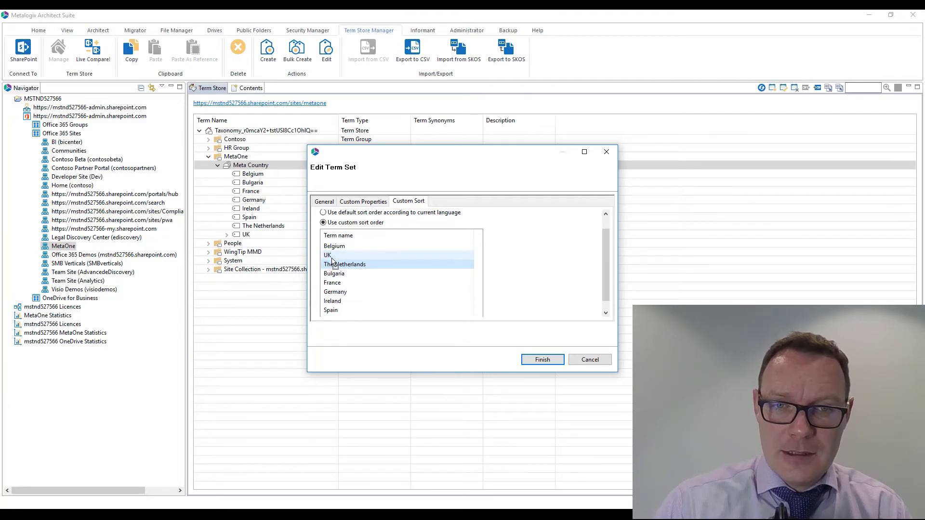
{"action": "left_click_drag", "start_coordinate": [333, 303], "coordinate": [332, 280]}
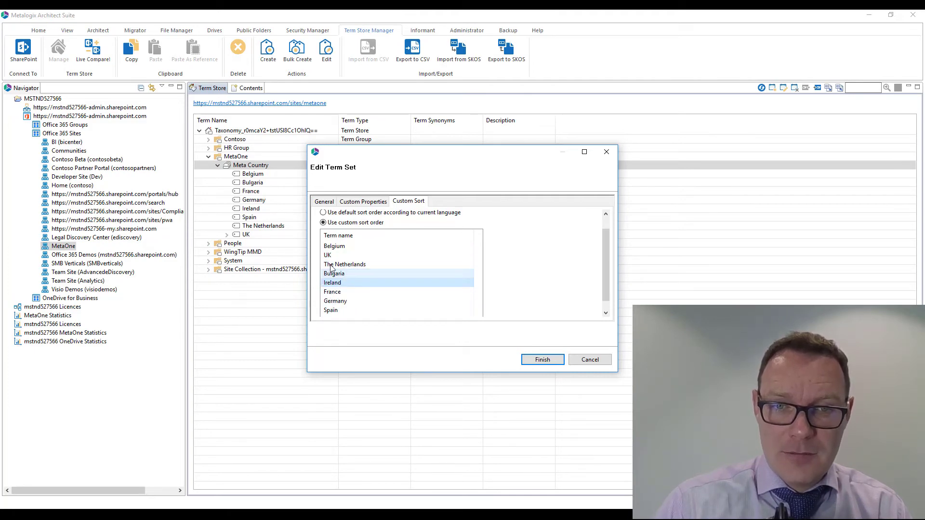
{"action": "left_click", "coordinate": [543, 361]}
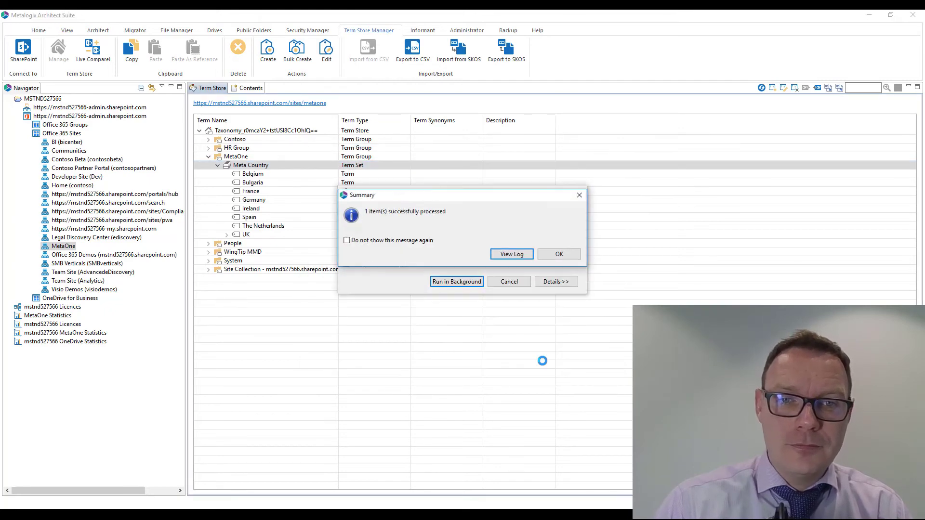
{"action": "left_click", "coordinate": [557, 256]}
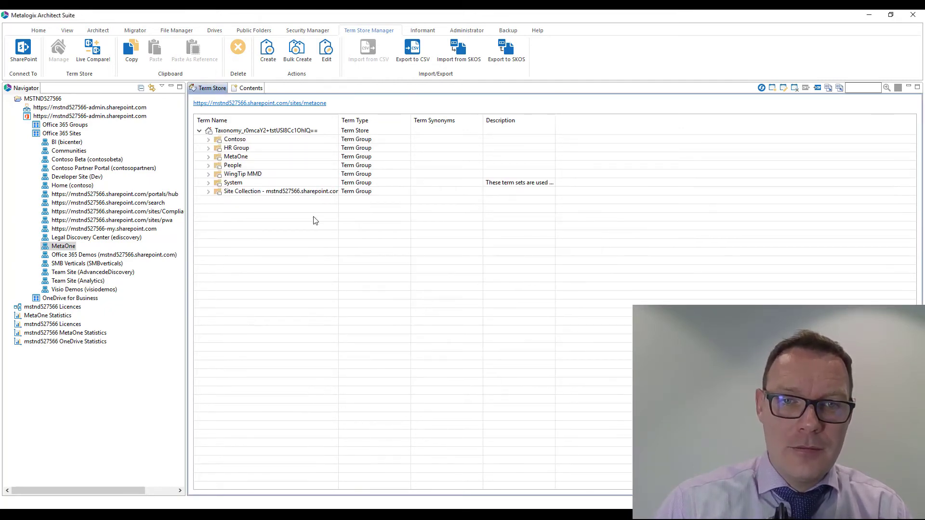
{"action": "left_click", "coordinate": [210, 157]}
{"action": "left_click", "coordinate": [218, 165]}
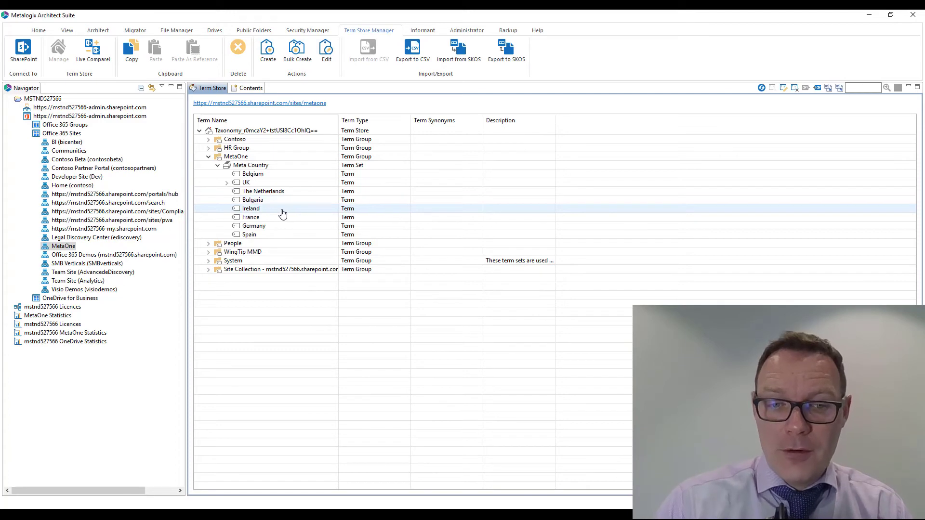
Step: Switch to SharePoint's Confidential Documents library in the browser and check the Meta Country term order in Confidential 1.docx's properties, leaving its value unchanged
{"action": "left_click", "coordinate": [224, 514]}
{"action": "left_click", "coordinate": [244, 475]}
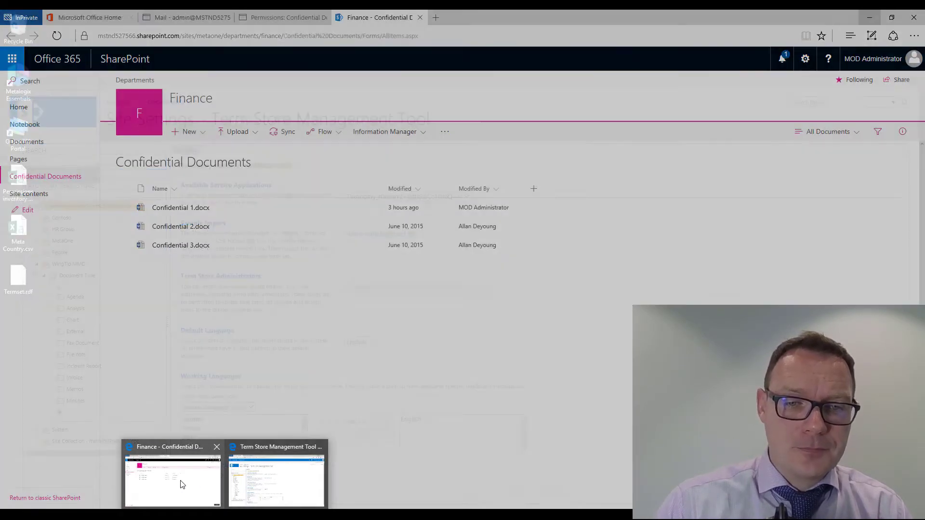
{"action": "left_click", "coordinate": [181, 484]}
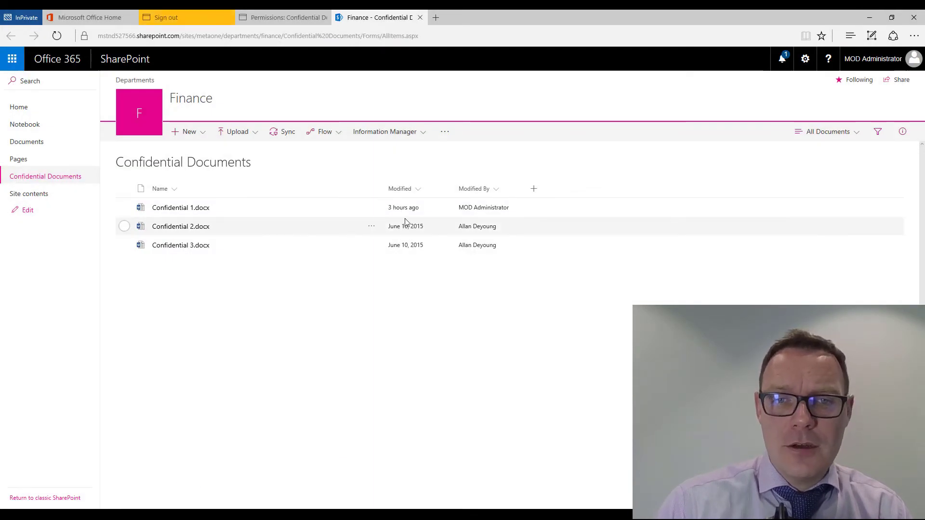
{"action": "left_click", "coordinate": [372, 208]}
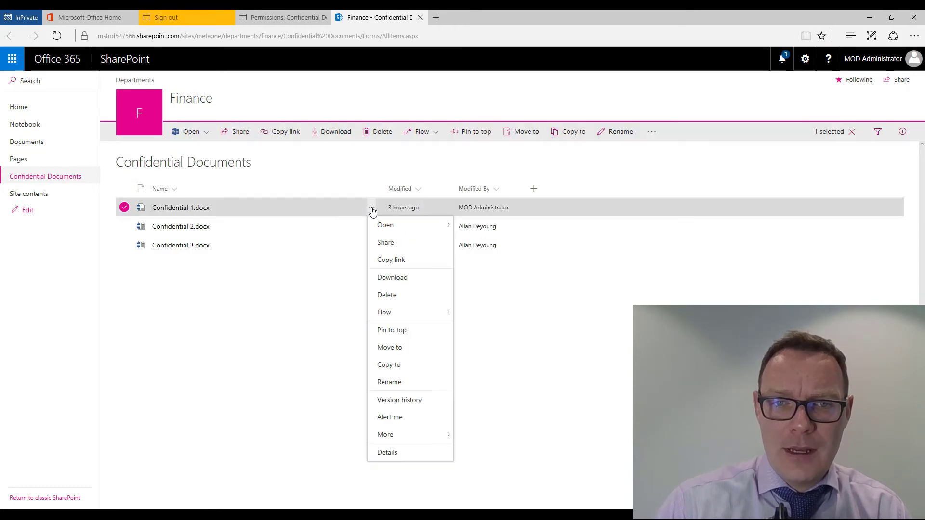
{"action": "left_click", "coordinate": [405, 453]}
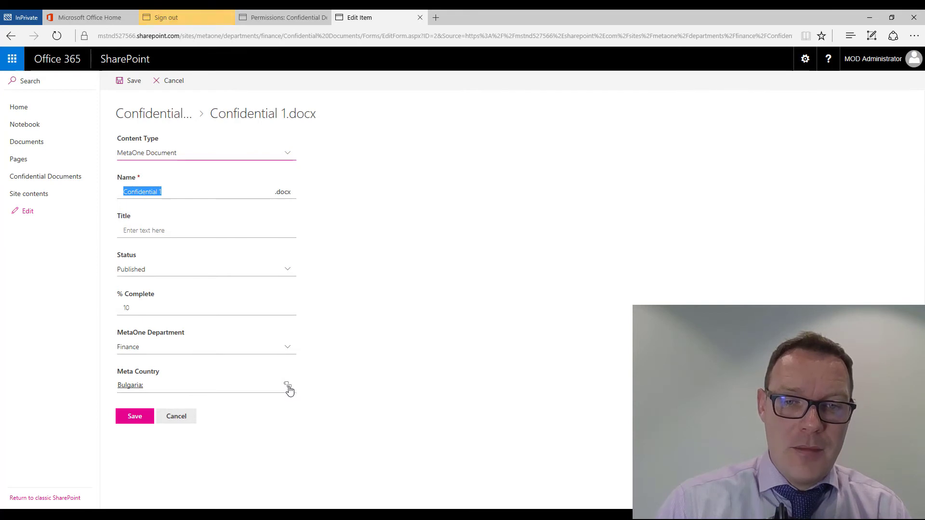
{"action": "left_click", "coordinate": [288, 387]}
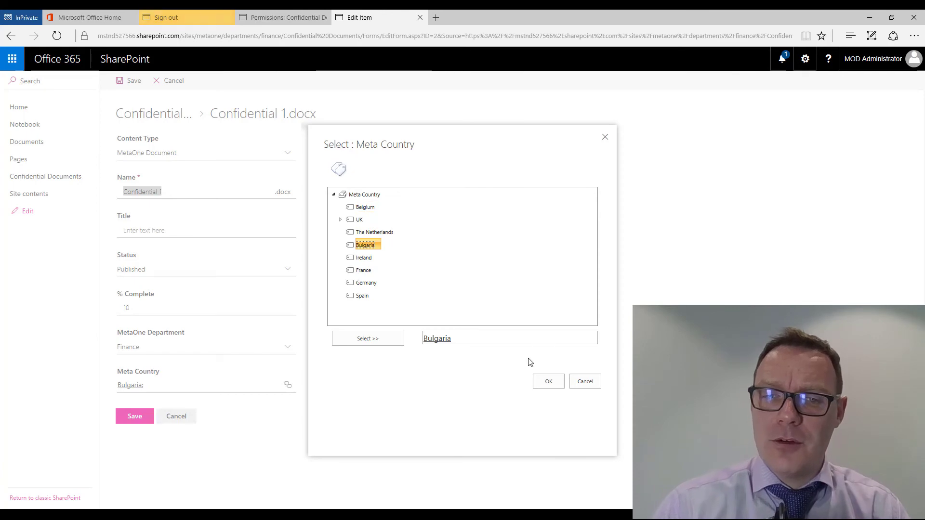
{"action": "left_click", "coordinate": [583, 382]}
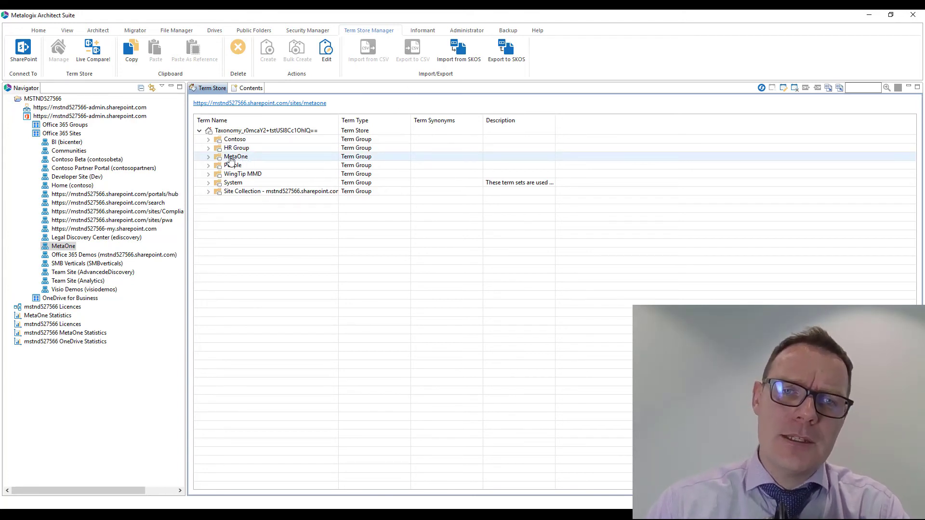
Step: In Architect Suite, export the MetaOne term group to CSV on the Desktop with the windows-1252 charset
{"action": "left_click", "coordinate": [236, 158]}
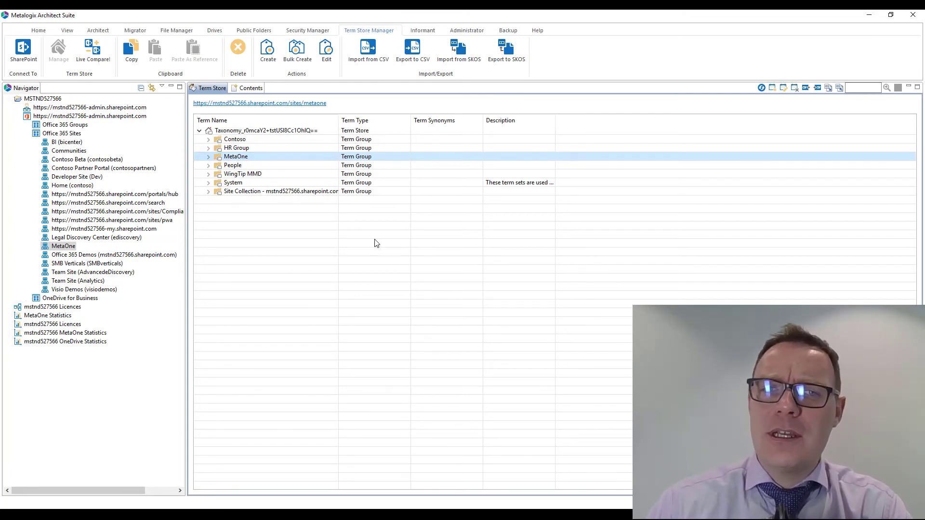
{"action": "left_click", "coordinate": [409, 53]}
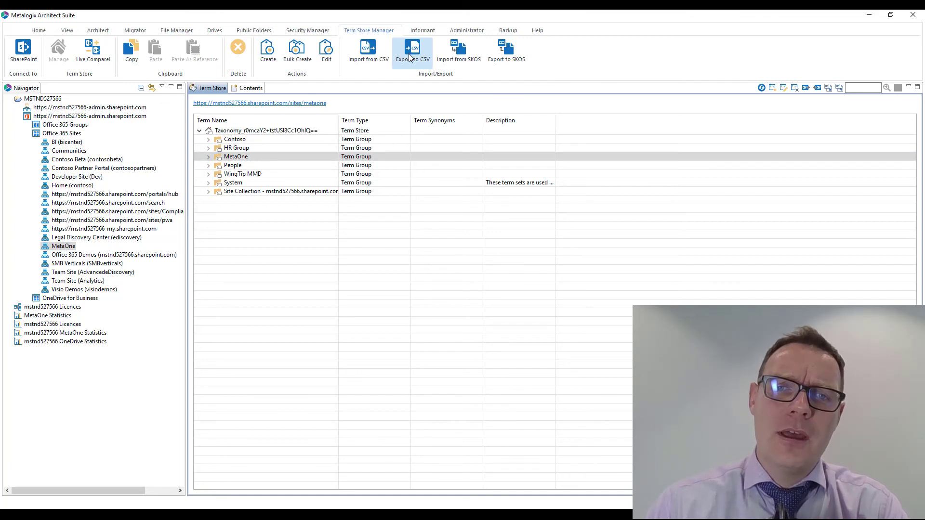
{"action": "left_click", "coordinate": [202, 70]}
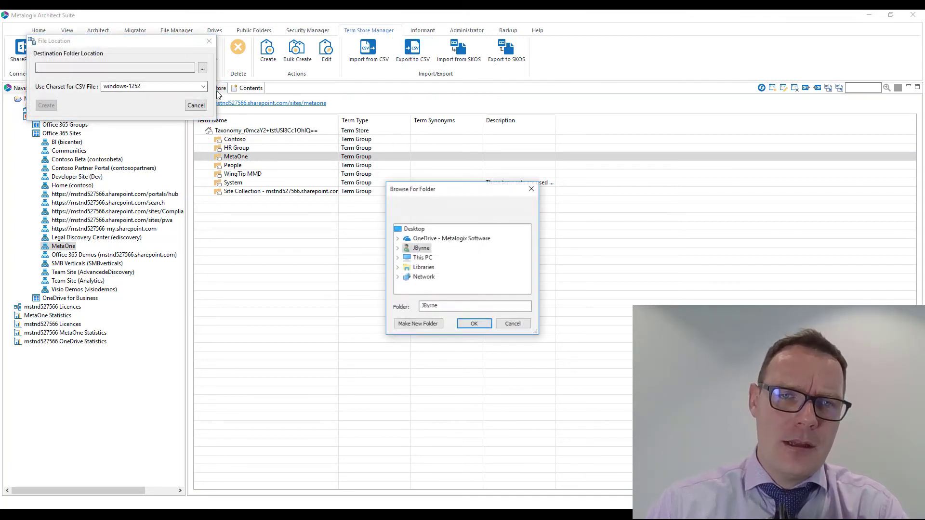
{"action": "left_click", "coordinate": [474, 324]}
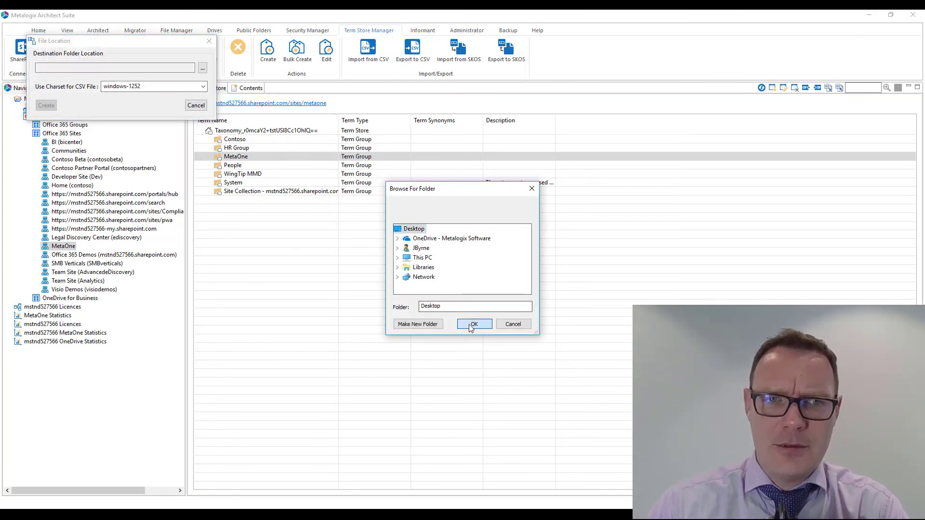
{"action": "left_click", "coordinate": [47, 105]}
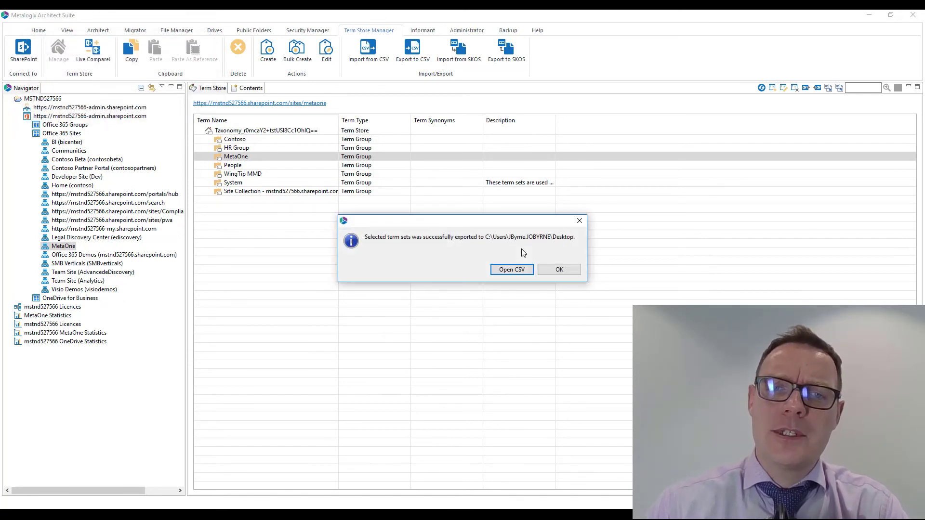
Step: Open the exported Meta Country.csv in Excel from the Desktop folder and widen columns A to G
{"action": "left_click", "coordinate": [512, 269]}
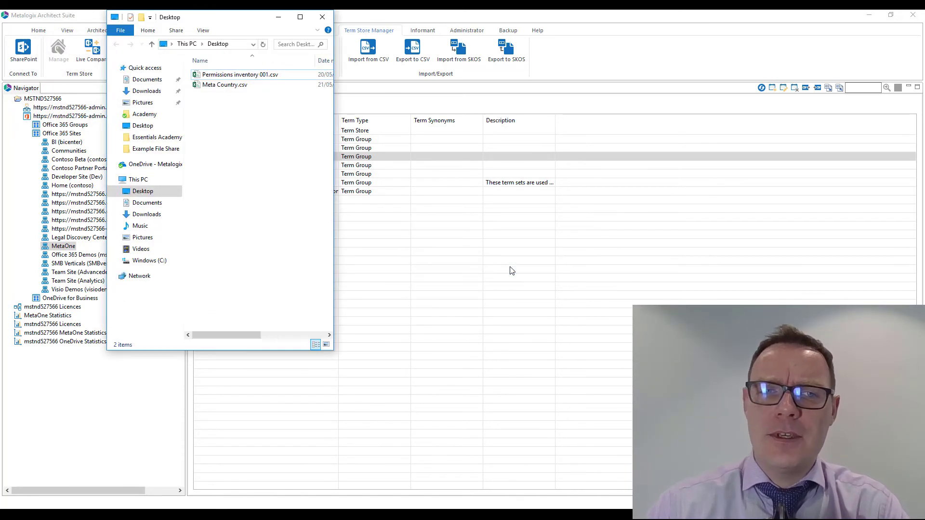
{"action": "left_click", "coordinate": [217, 85]}
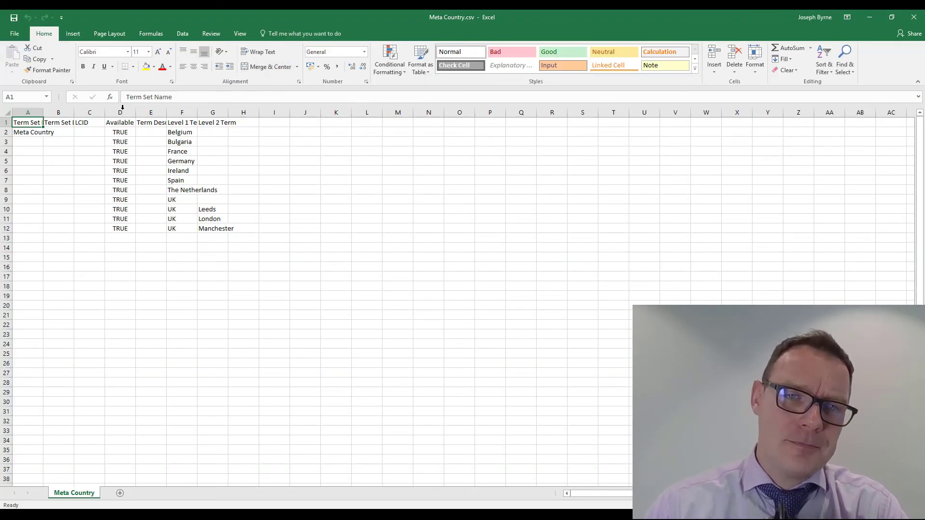
{"action": "left_click", "coordinate": [34, 112]}
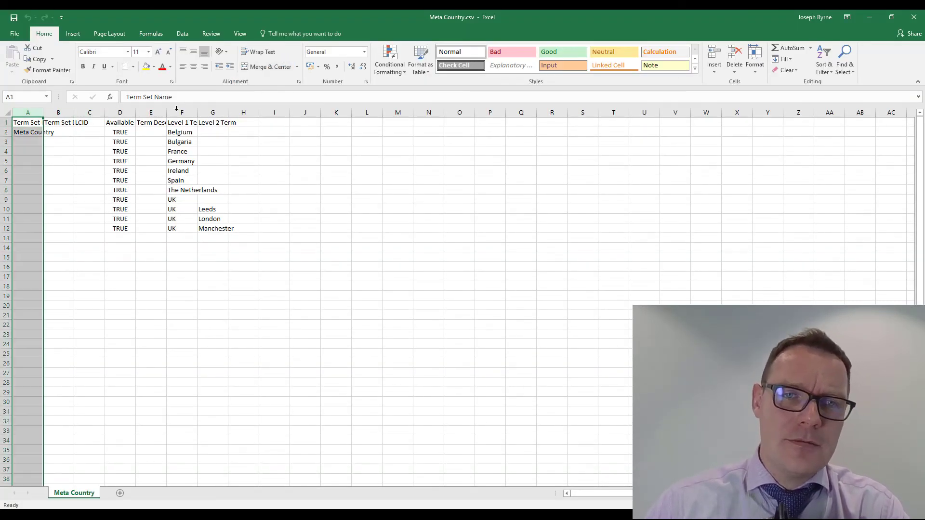
{"action": "left_click", "coordinate": [215, 112], "text": "shift"}
{"action": "double_click", "coordinate": [227, 113]}
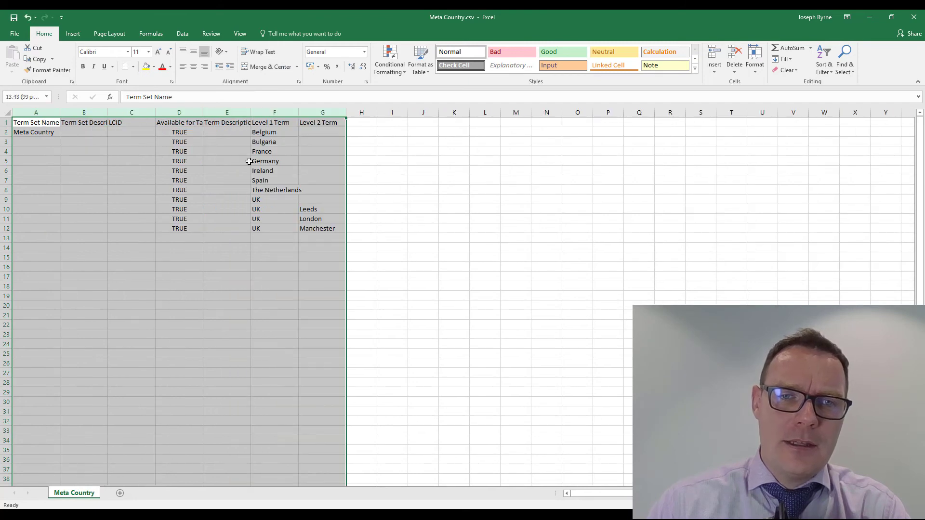
{"action": "left_click", "coordinate": [423, 199]}
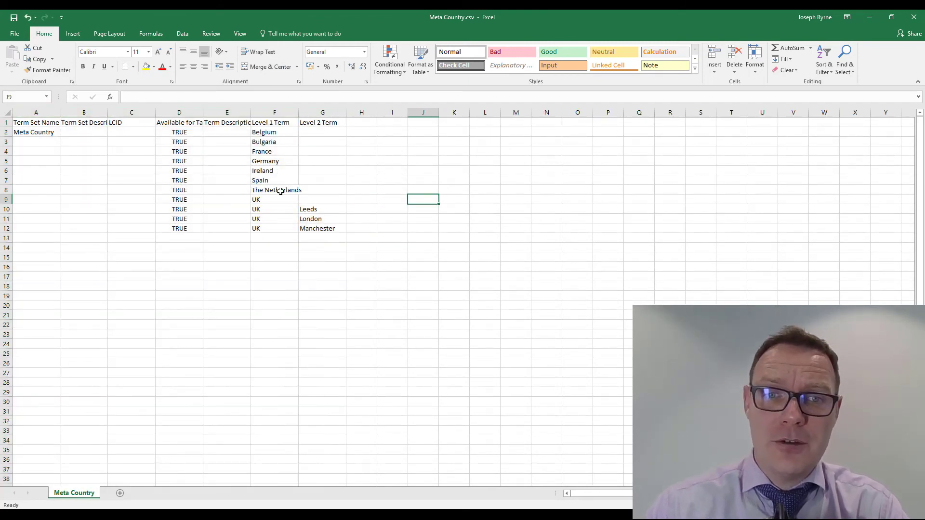
Step: Add Estonia as a Level 1 term in row 13 and fill TRUE into its column D cell from the row above
{"action": "left_click", "coordinate": [268, 239]}
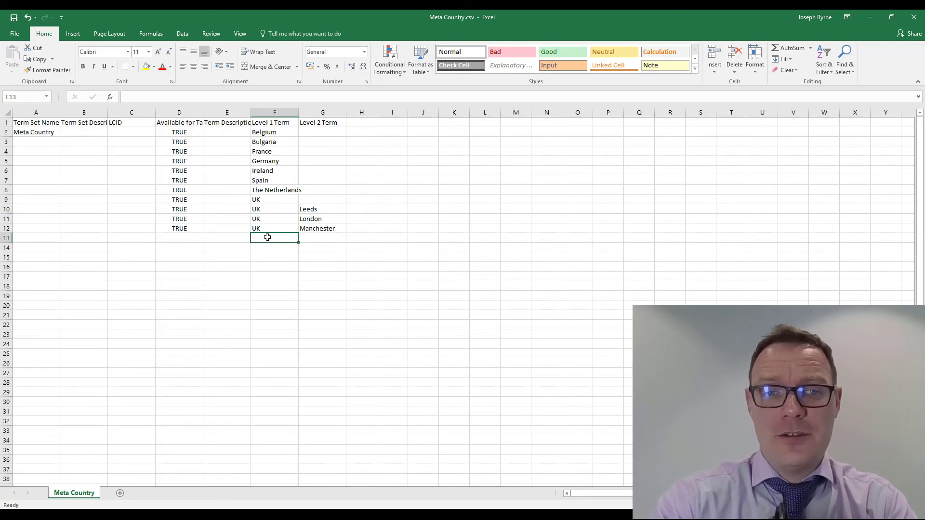
{"action": "type", "text": "Eston"}
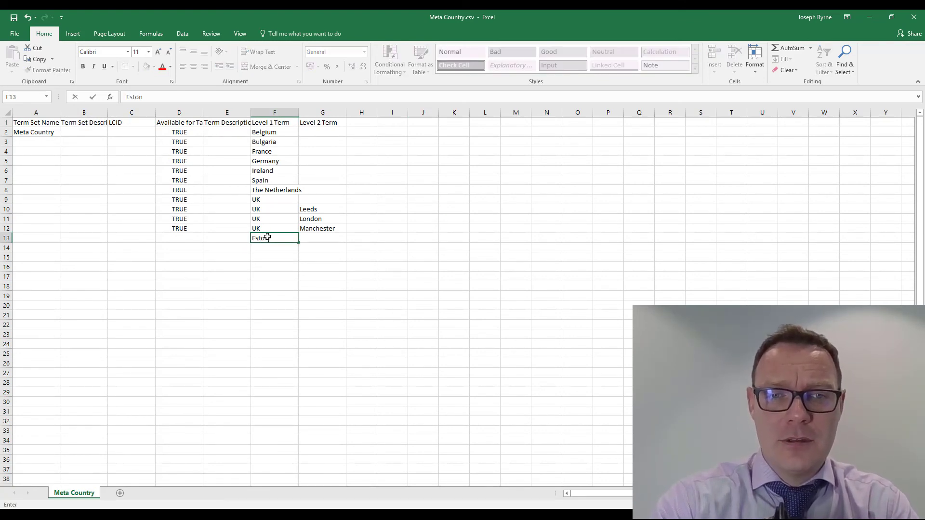
{"action": "type", "text": "ia"}
{"action": "left_click", "coordinate": [192, 233]}
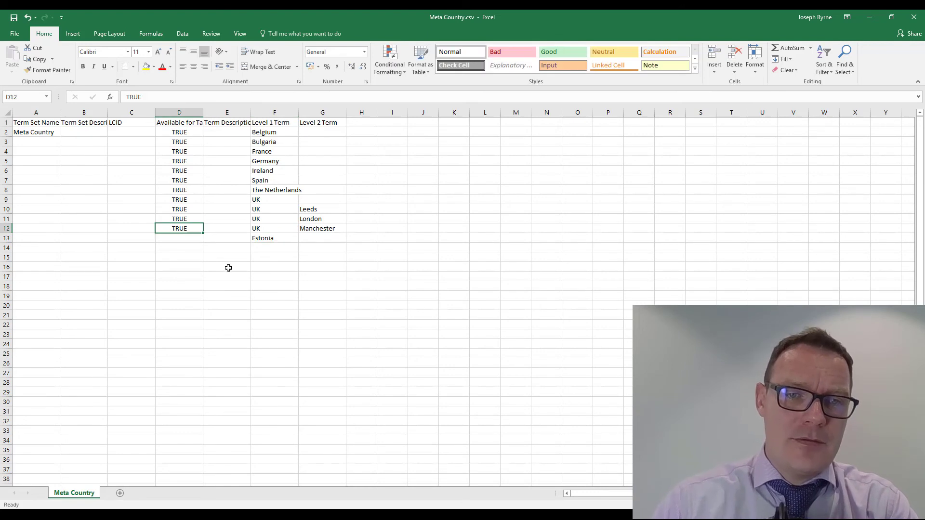
{"action": "left_click", "coordinate": [174, 239]}
{"action": "key", "text": "ctrl+d"}
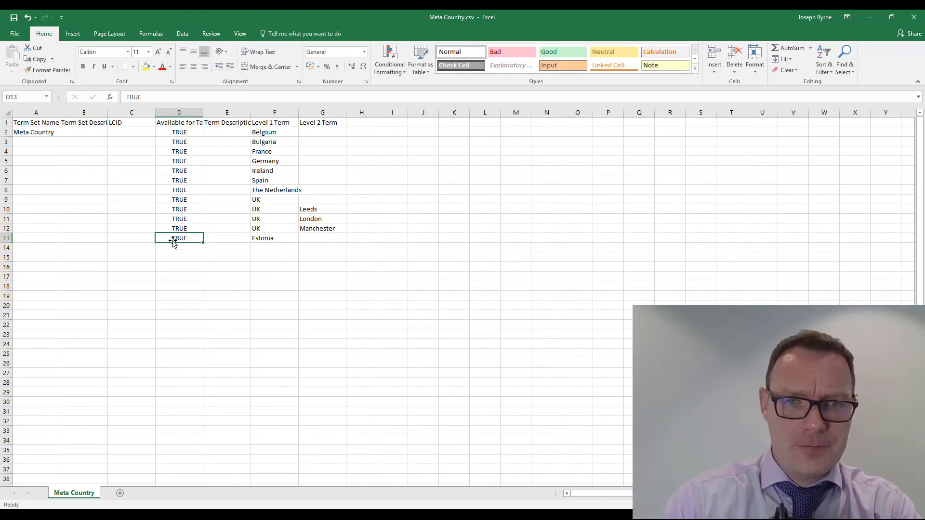
Step: Widen column A, rename the term set in A2 to Meta Country1, and save the CSV file
{"action": "left_click_drag", "start_coordinate": [60, 111], "coordinate": [88, 110]}
{"action": "double_click", "coordinate": [63, 133]}
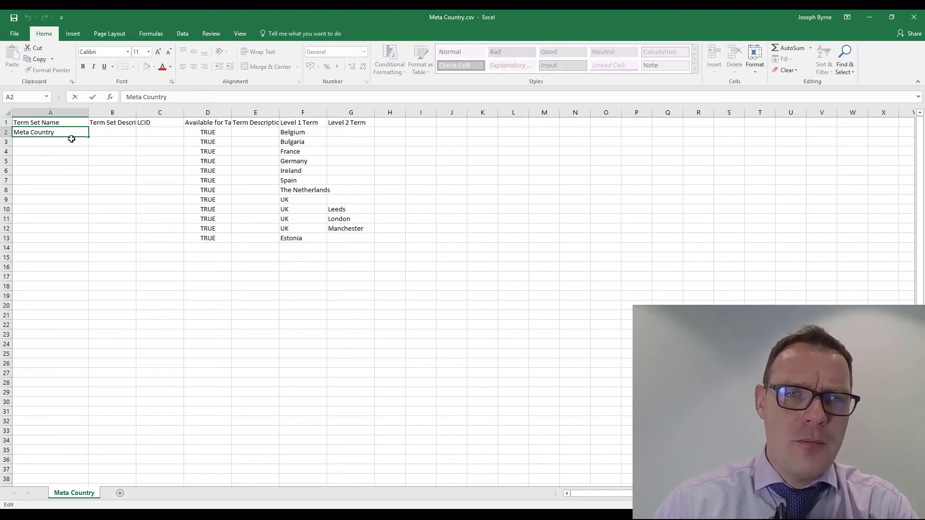
{"action": "left_click", "coordinate": [13, 18]}
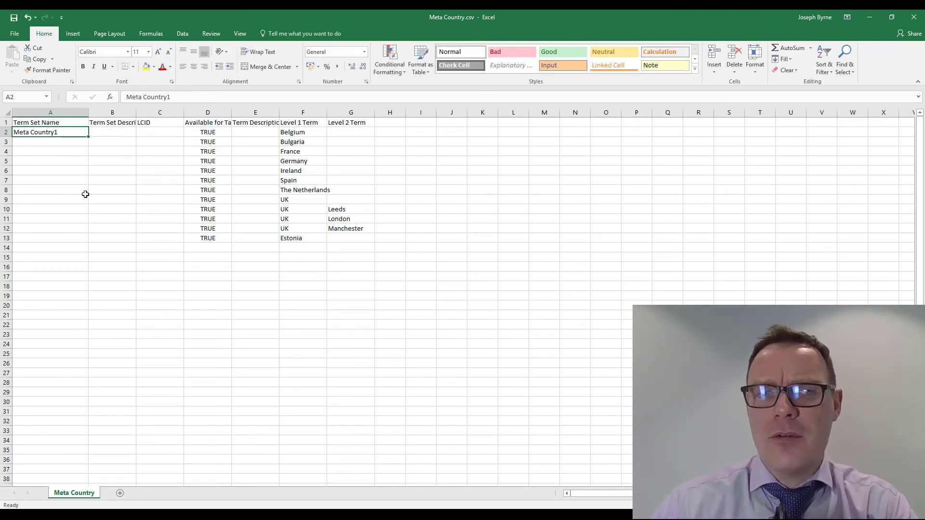
{"action": "left_click", "coordinate": [145, 200]}
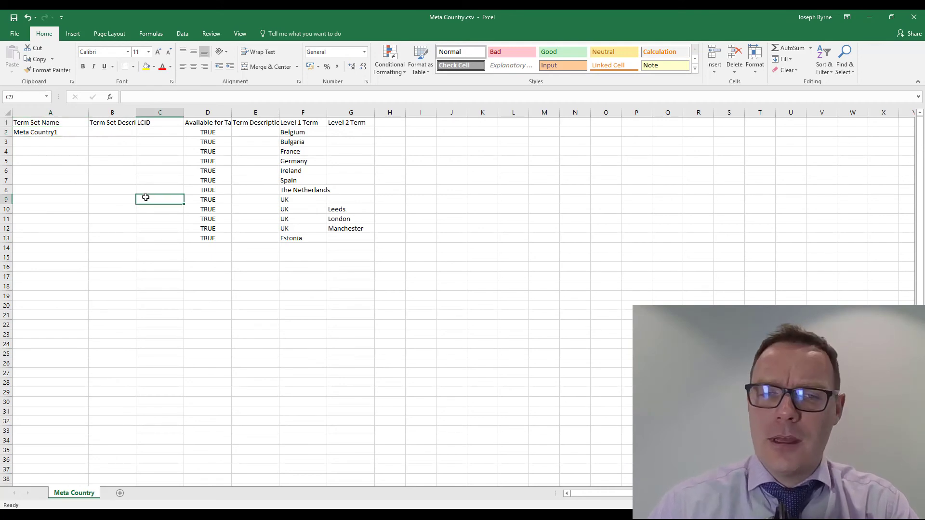
{"action": "left_click", "coordinate": [399, 225]}
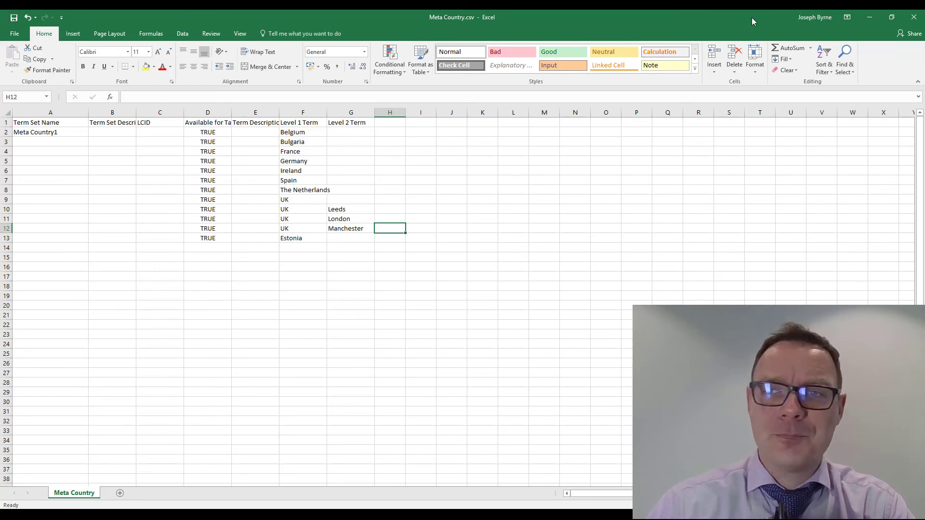
Step: Switch to Architect Suite and import Meta Country.csv from the Desktop into the MetaOne term group
{"action": "left_click", "coordinate": [869, 17]}
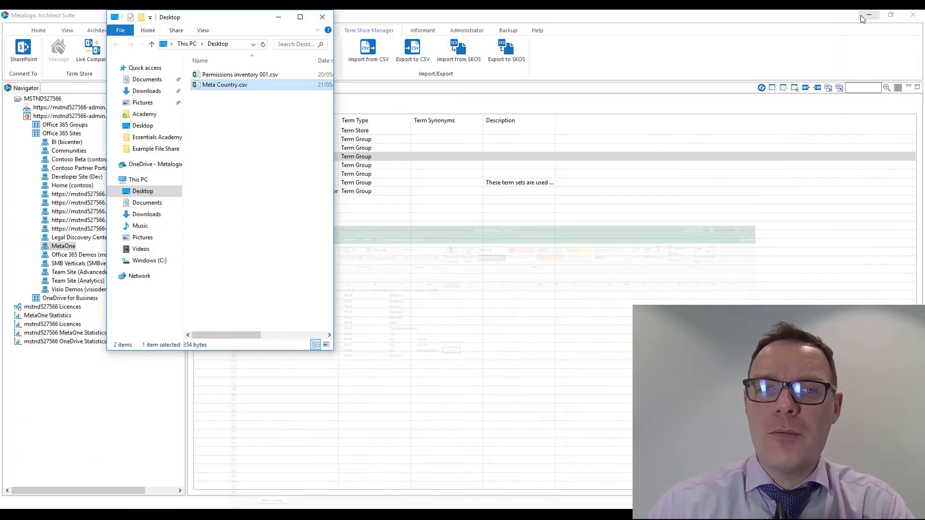
{"action": "left_click", "coordinate": [278, 17]}
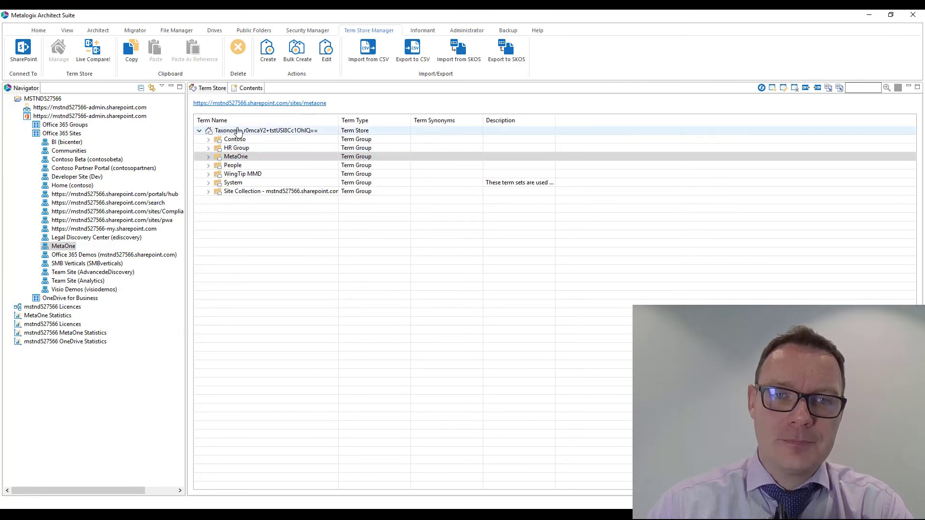
{"action": "left_click", "coordinate": [372, 52]}
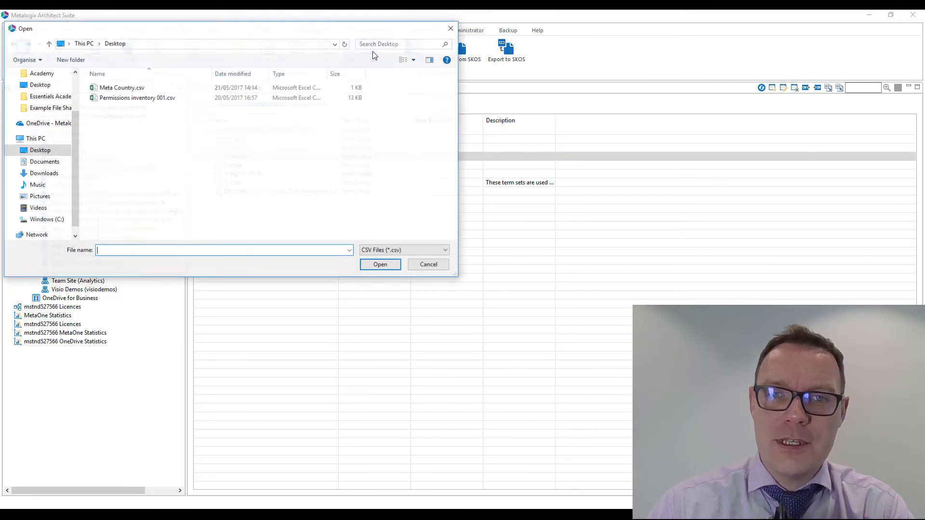
{"action": "double_click", "coordinate": [126, 88]}
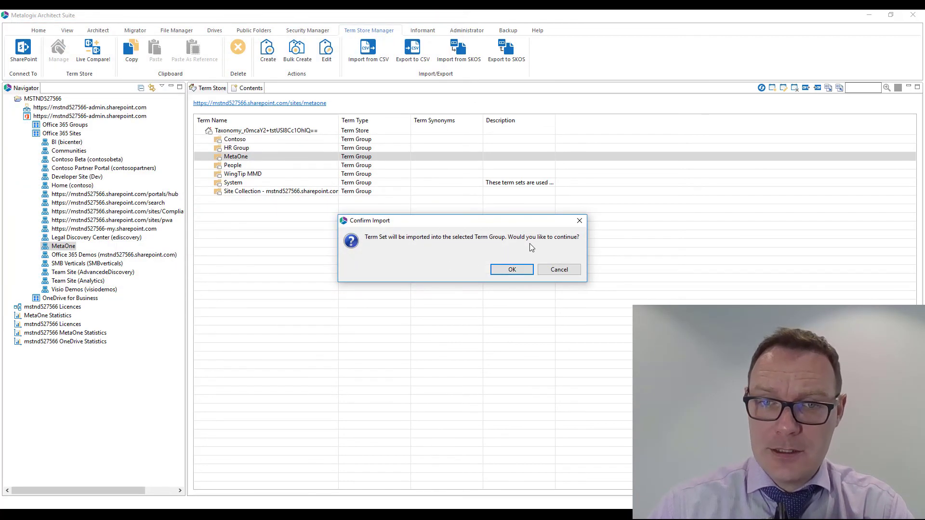
{"action": "left_click", "coordinate": [512, 269]}
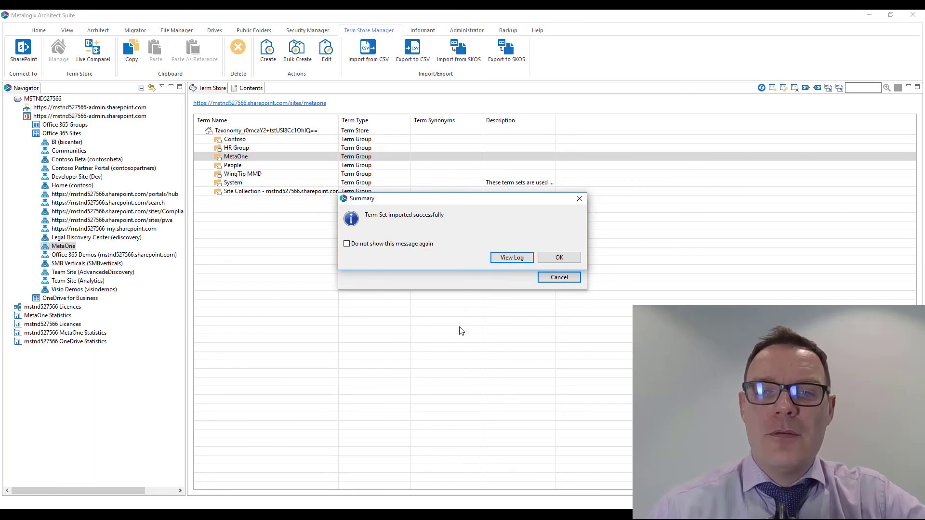
{"action": "left_click", "coordinate": [558, 257]}
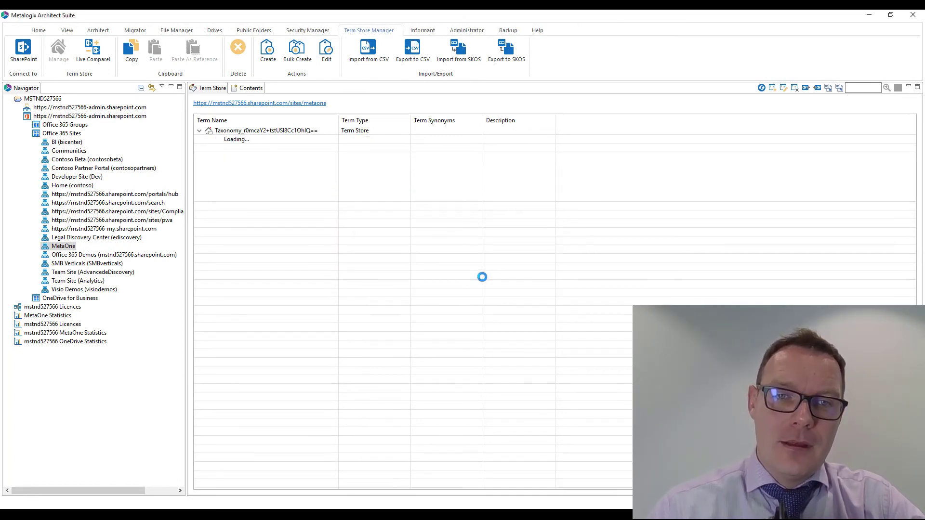
Step: Expand the MetaOne group and its Meta Country1 term set to check the imported terms, then collapse the term set
{"action": "left_click", "coordinate": [208, 157]}
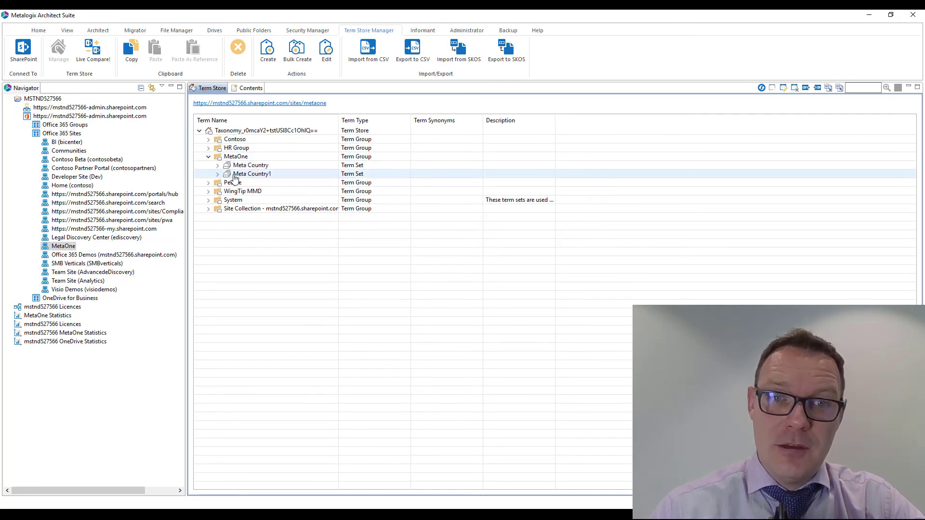
{"action": "left_click", "coordinate": [217, 174]}
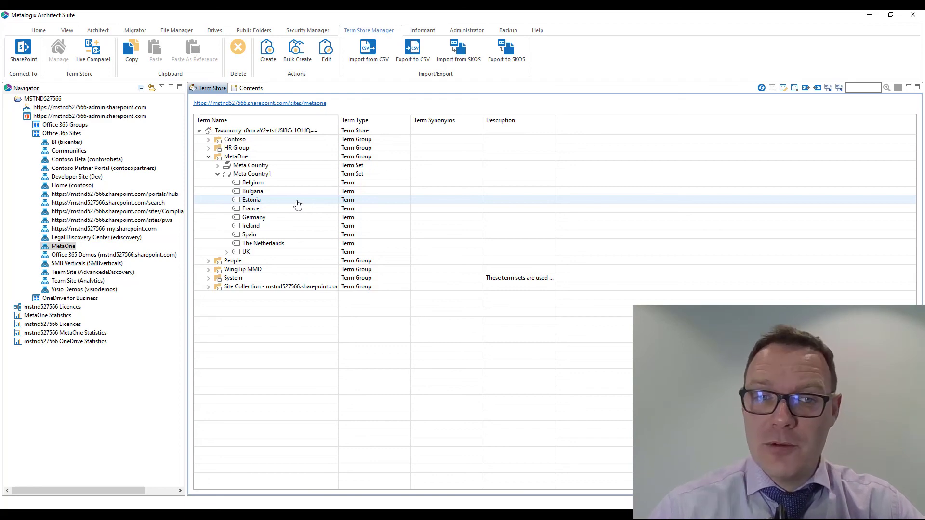
{"action": "left_click", "coordinate": [218, 174]}
Step: Export the MetaOne term group to a SKOS file named Termset on the Desktop
{"action": "left_click", "coordinate": [236, 158]}
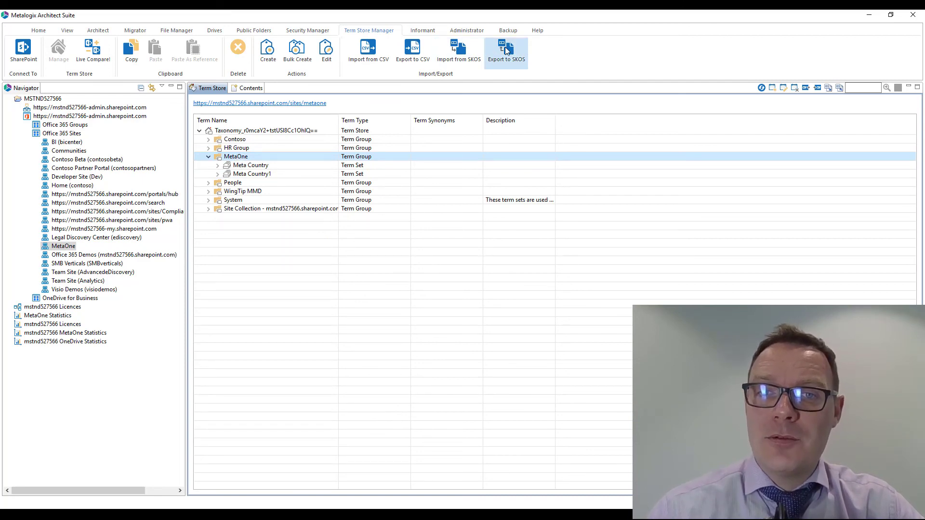
{"action": "left_click", "coordinate": [506, 51]}
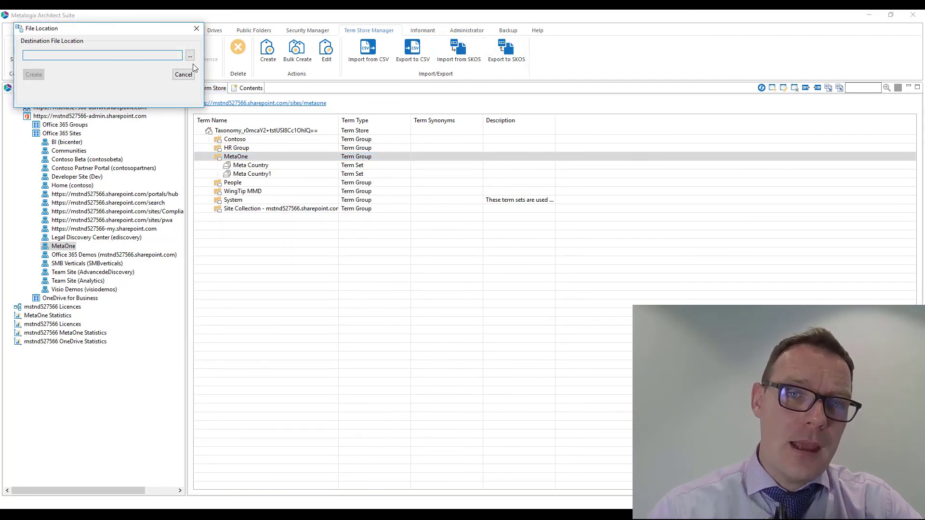
{"action": "left_click", "coordinate": [189, 56]}
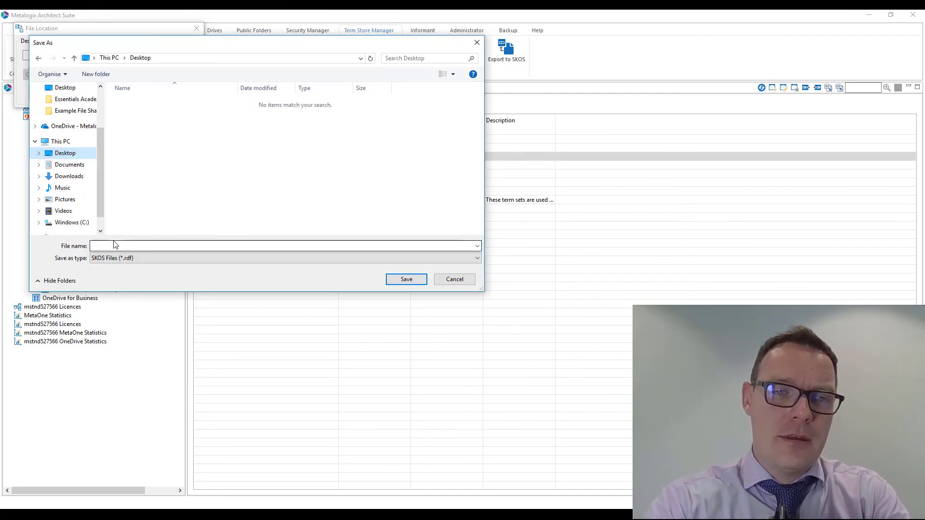
{"action": "left_click", "coordinate": [136, 245]}
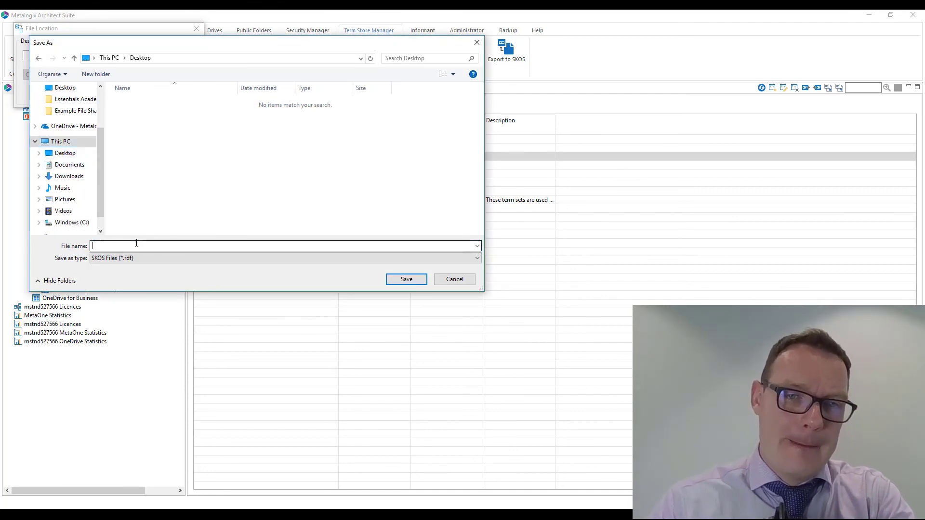
{"action": "type", "text": "T"}
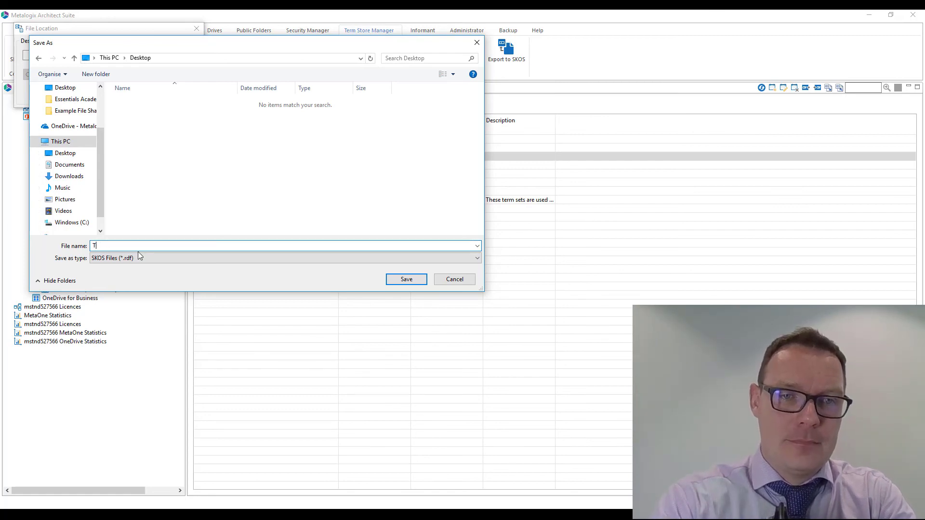
{"action": "type", "text": "ermset"}
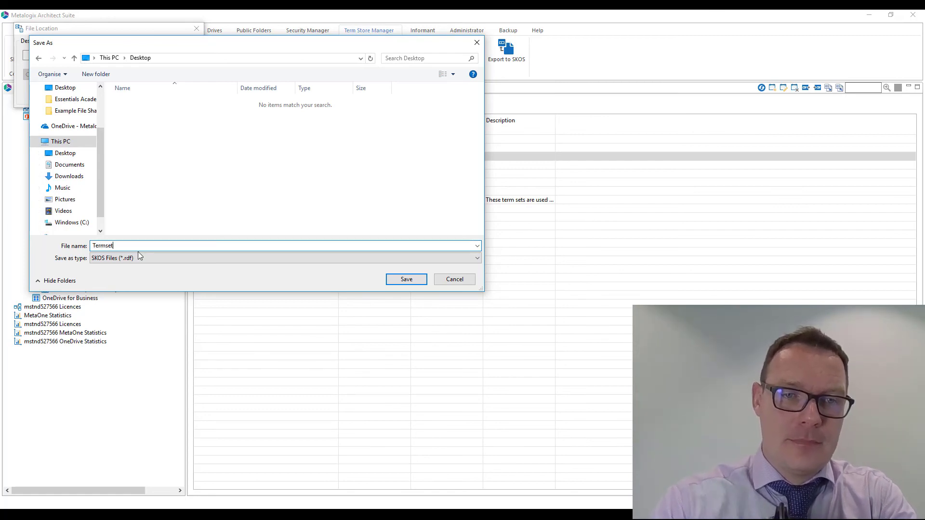
{"action": "left_click", "coordinate": [393, 280]}
{"action": "left_click", "coordinate": [37, 75]}
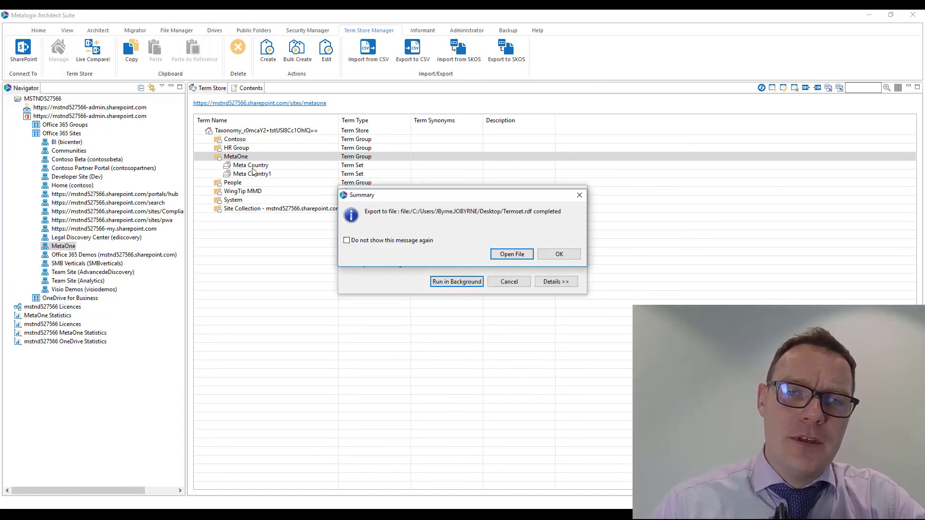
{"action": "left_click", "coordinate": [562, 256]}
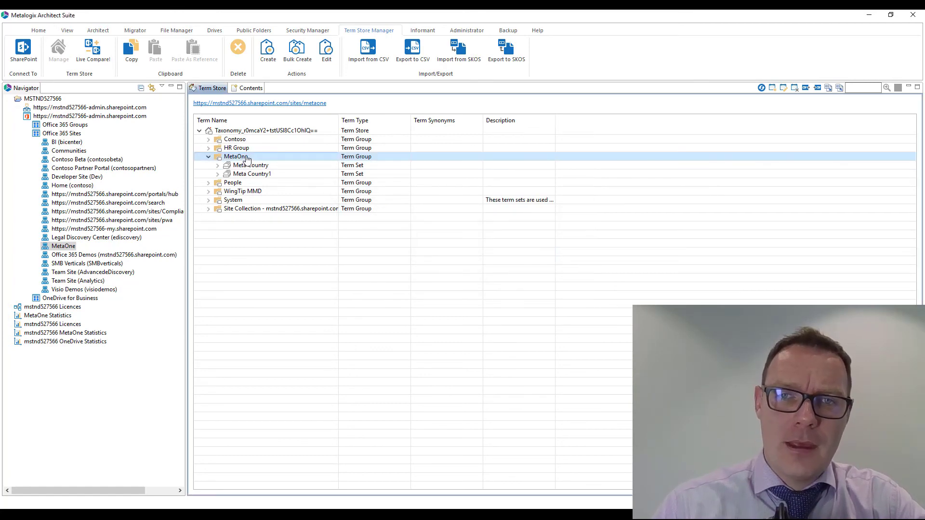
Step: Start a SKOS import into the MetaOne term group with Termset.rdf from the Desktop as the source file
{"action": "left_click", "coordinate": [470, 58]}
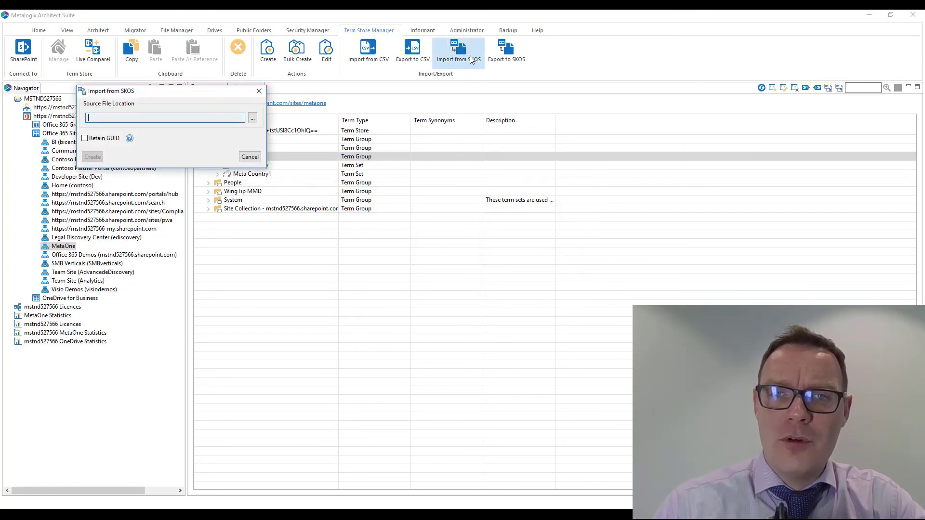
{"action": "left_click", "coordinate": [252, 118]}
{"action": "left_click", "coordinate": [200, 166]}
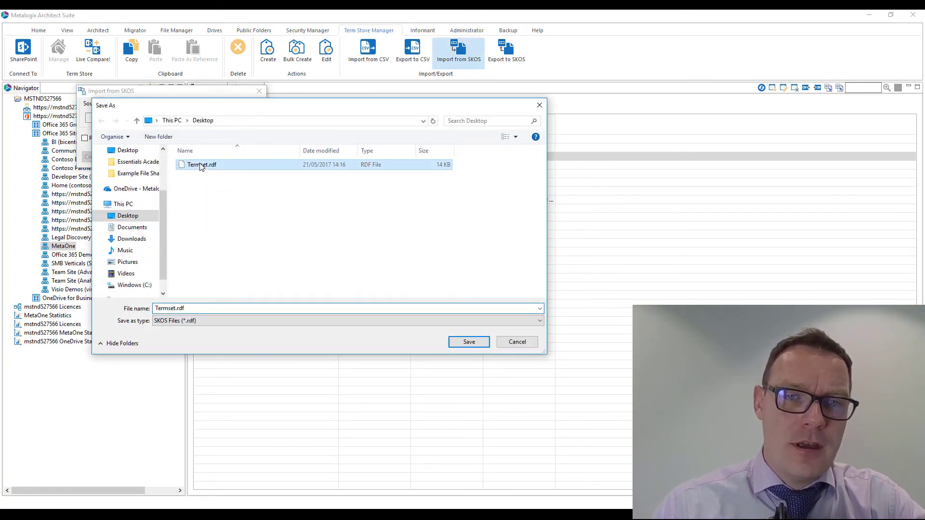
{"action": "left_click", "coordinate": [469, 342]}
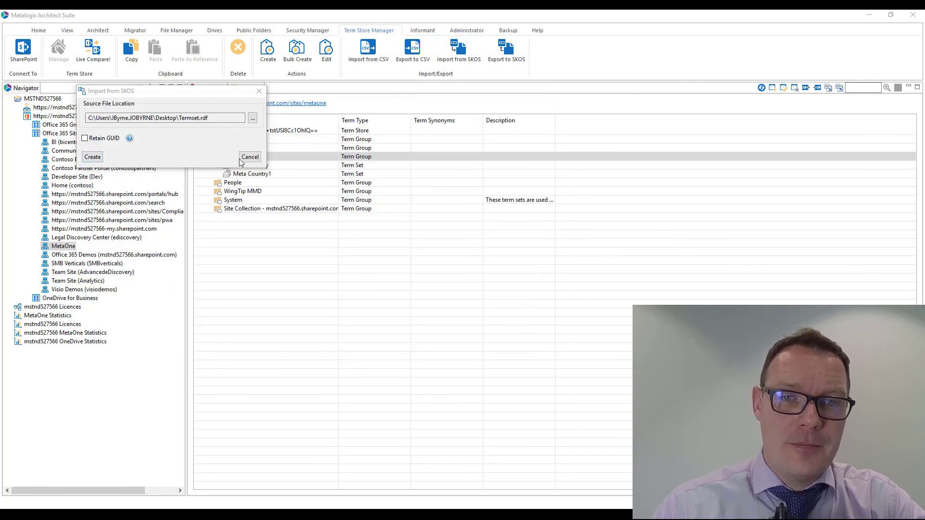